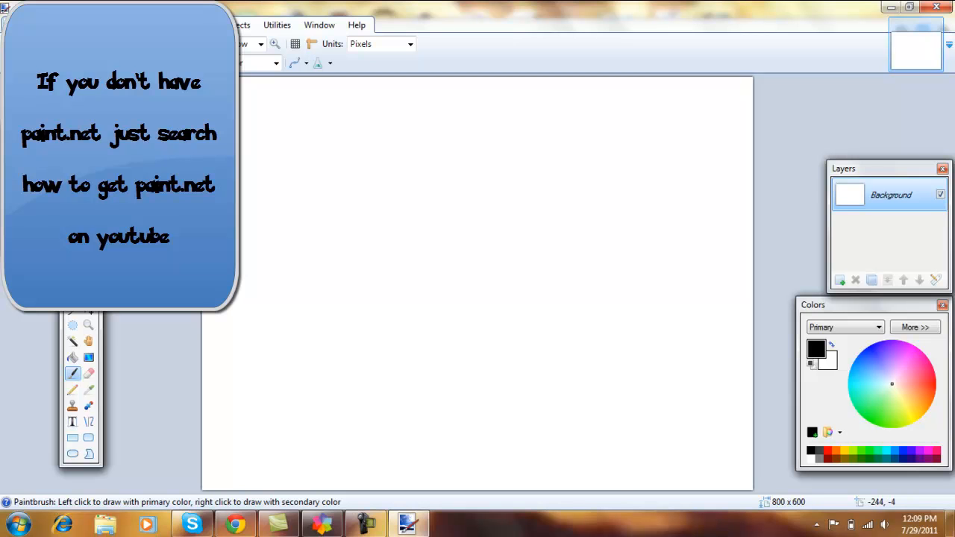
# - Create a new blank image 856 pixels wide and 480 pixels high
pyautogui.click(16, 30)
pyautogui.click(30, 45)
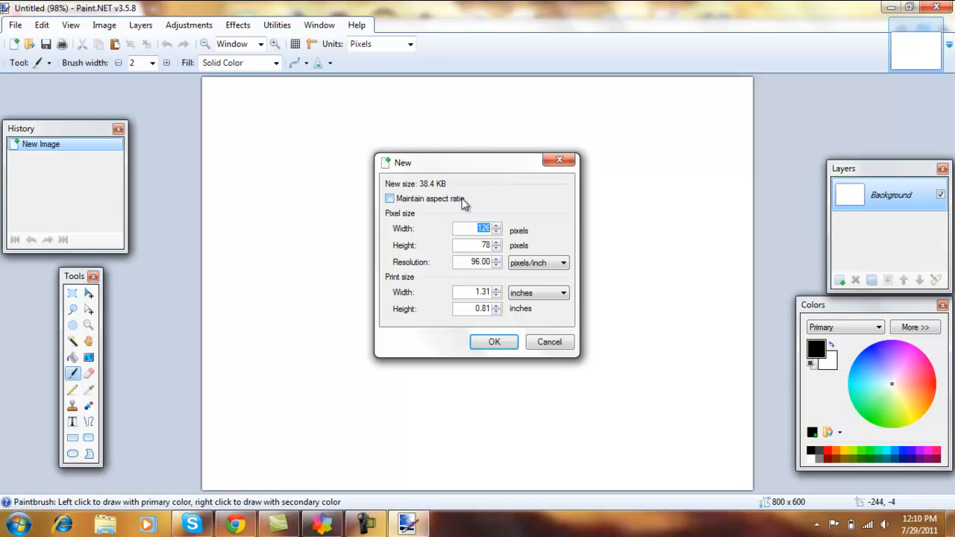
pyautogui.write('856')
pyautogui.write('480')
pyautogui.click(494, 343)
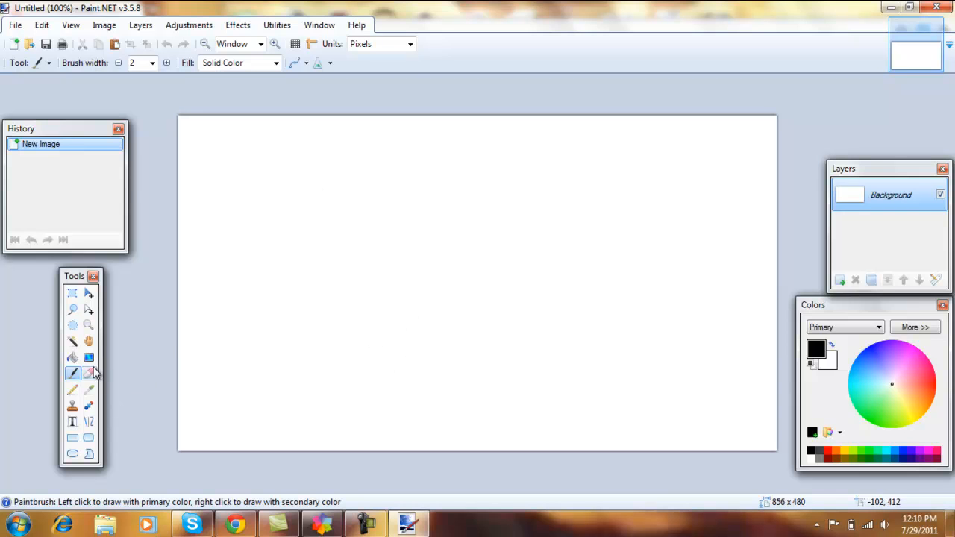
# - Erase the whole white background with the Eraser at brush width 500, leaving a transparent canvas
pyautogui.click(90, 374)
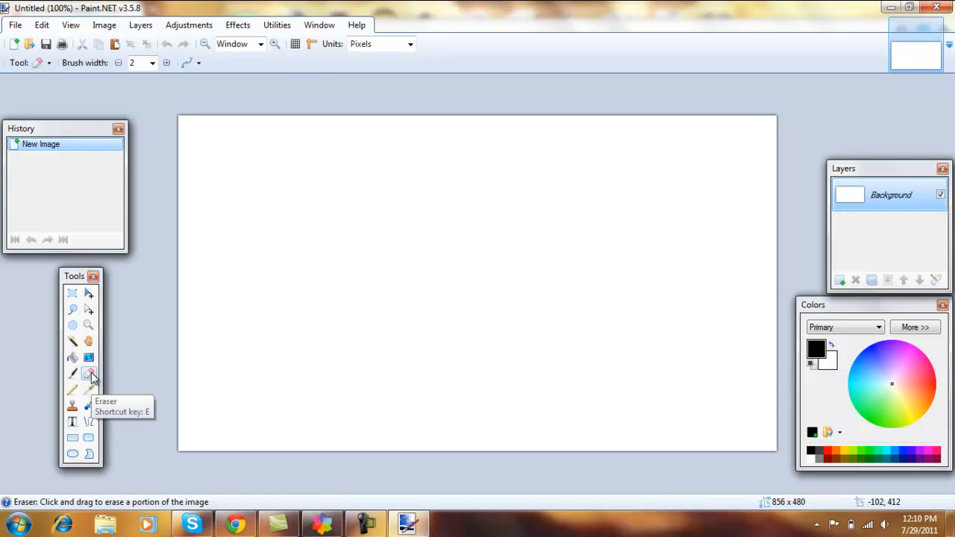
pyautogui.click(152, 64)
pyautogui.moveTo(169, 187); pyautogui.dragTo(169, 288)
pyautogui.click(147, 382)
pyautogui.moveTo(149, 384)
pyautogui.mouseDown()
pyautogui.moveTo(675, 396)
pyautogui.moveTo(643, 177)
pyautogui.moveTo(182, 167)
pyautogui.mouseUp()
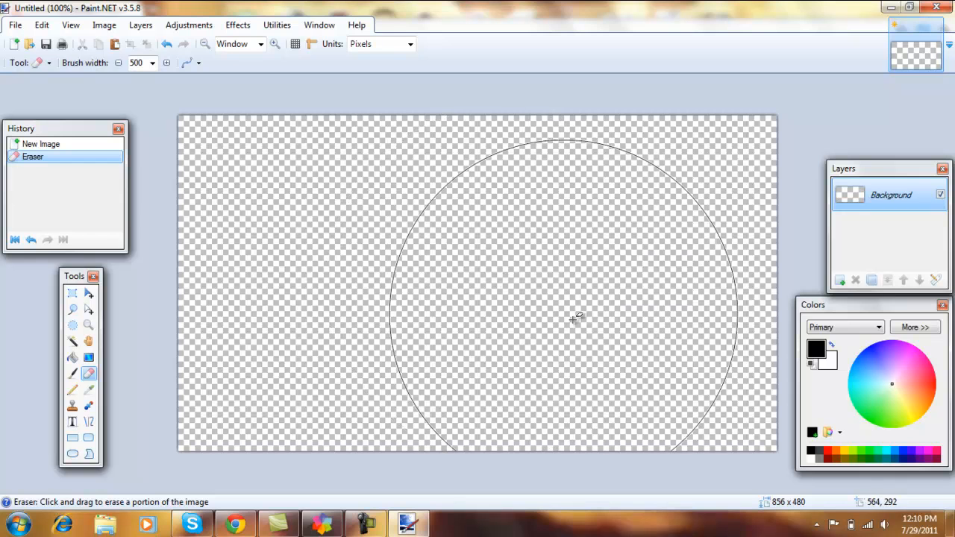
# - Open the transparent picture bowser.png from the Downloads folder
pyautogui.click(15, 25)
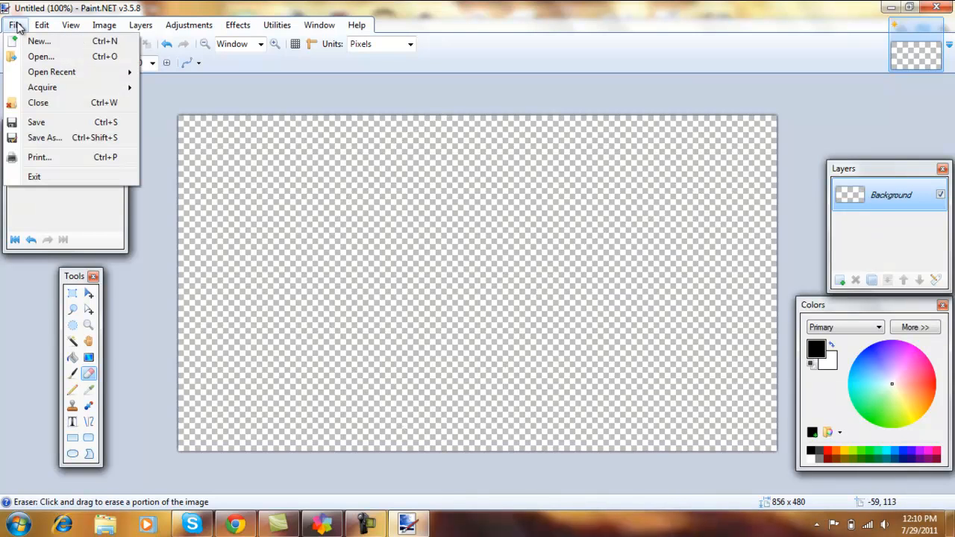
pyautogui.click(45, 57)
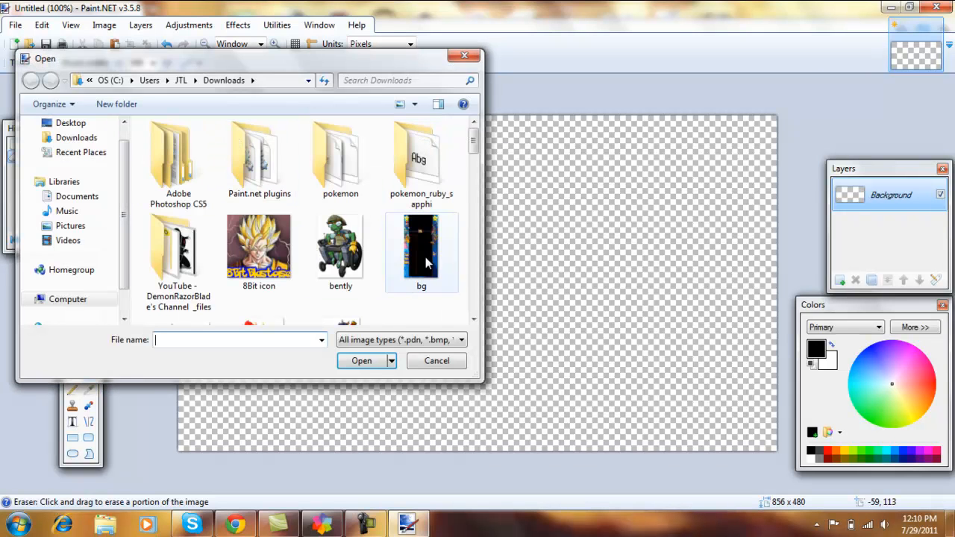
pyautogui.moveTo(476, 143); pyautogui.dragTo(477, 168)
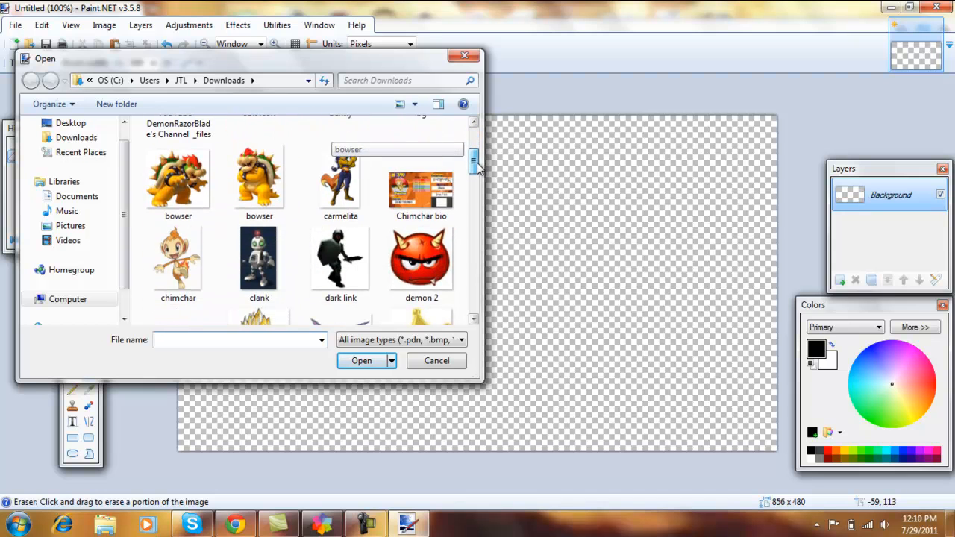
pyautogui.click(259, 179)
pyautogui.click(361, 362)
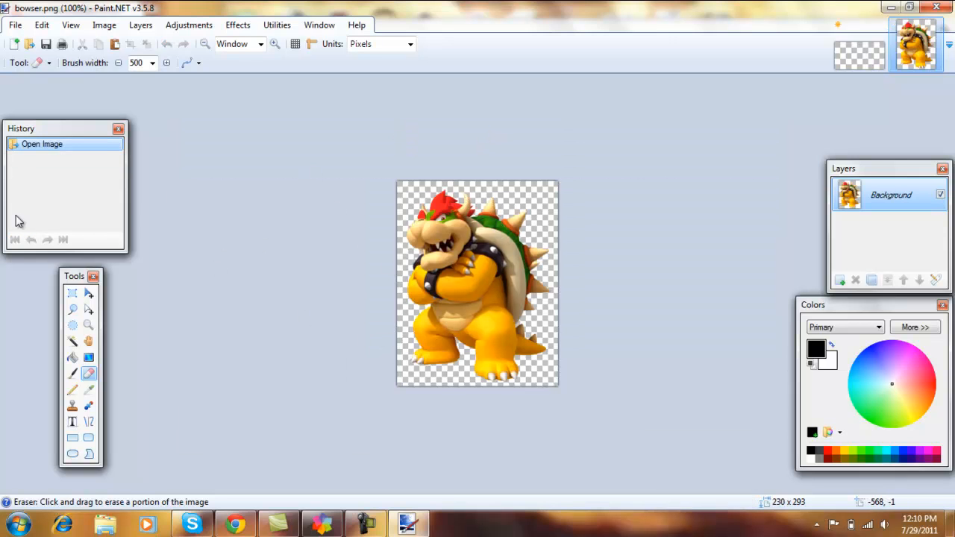
# - Select the entire Bowser picture, copy it and paste it into the transparent 856 x 480 image
pyautogui.click(72, 294)
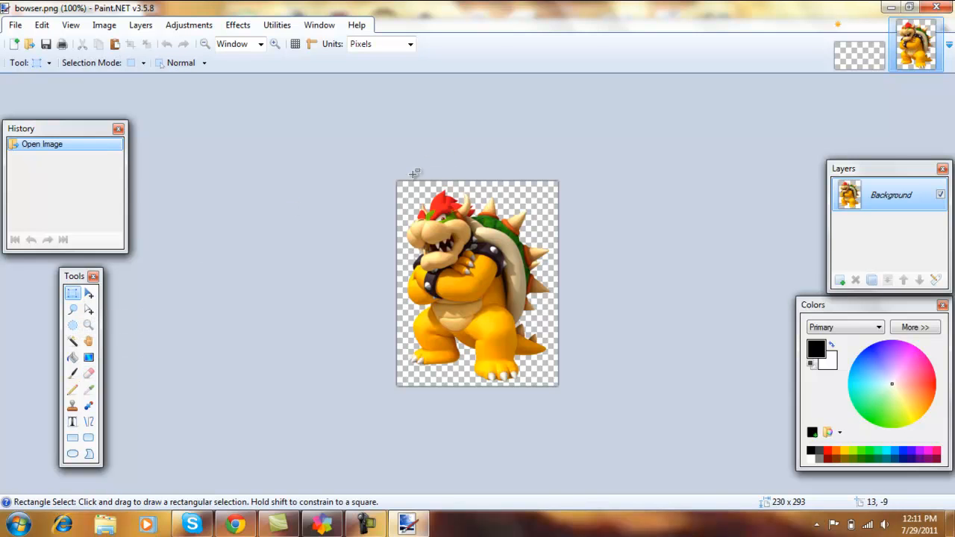
pyautogui.moveTo(394, 177); pyautogui.dragTo(567, 389)
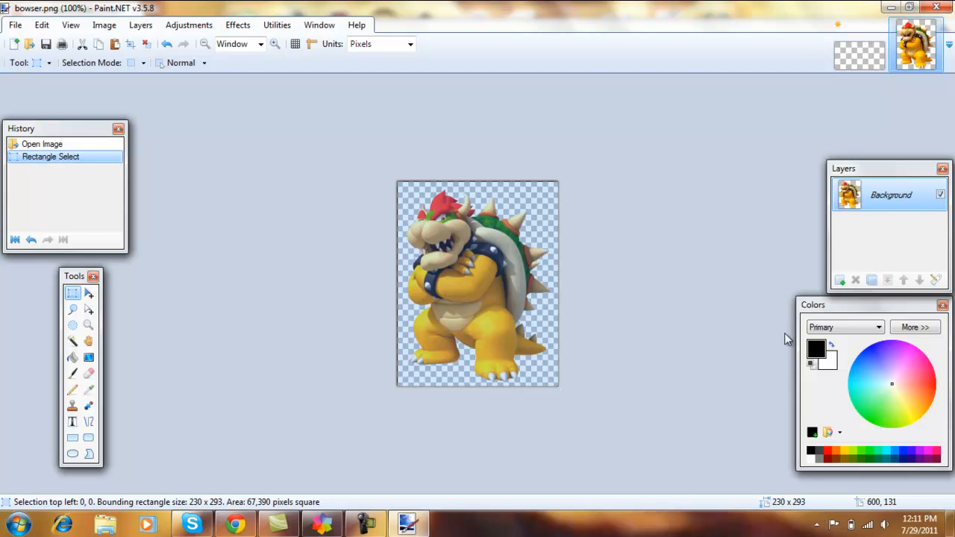
pyautogui.click(869, 22)
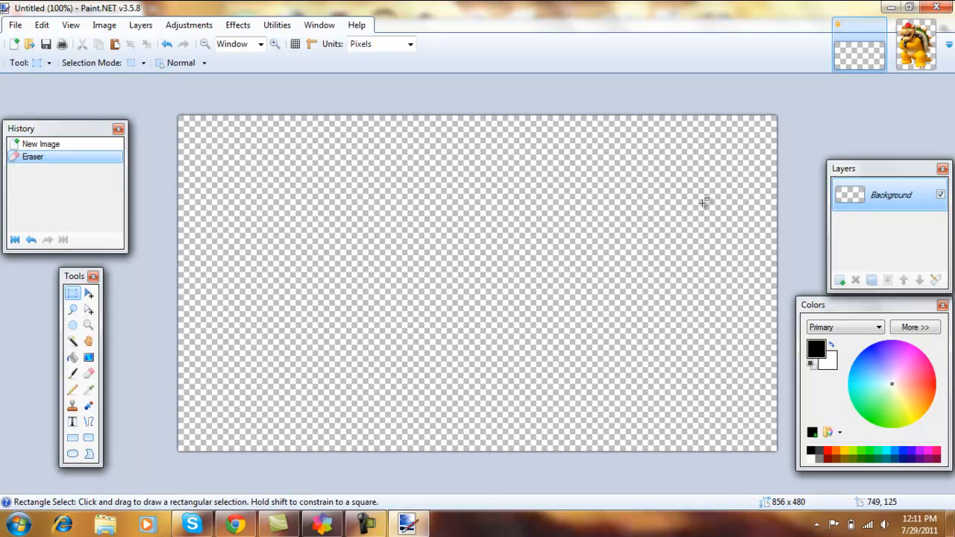
pyautogui.hotkey('ctrl', 'v')
# - Shrink the pasted Bowser to about 115 x 123 pixels and place it in the lower-right corner of the canvas
pyautogui.moveTo(332, 242); pyautogui.dragTo(731, 356)
pyautogui.moveTo(688, 229); pyautogui.dragTo(688, 316)
pyautogui.moveTo(606, 375); pyautogui.dragTo(663, 367)
pyautogui.moveTo(715, 314); pyautogui.dragTo(715, 350)
pyautogui.moveTo(661, 396); pyautogui.dragTo(739, 406)
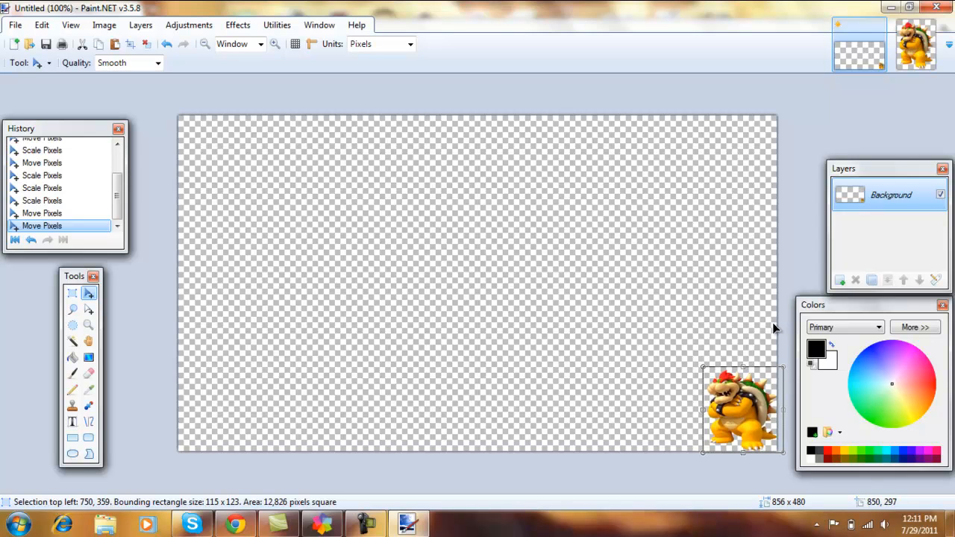
pyautogui.moveTo(743, 420); pyautogui.dragTo(742, 414)
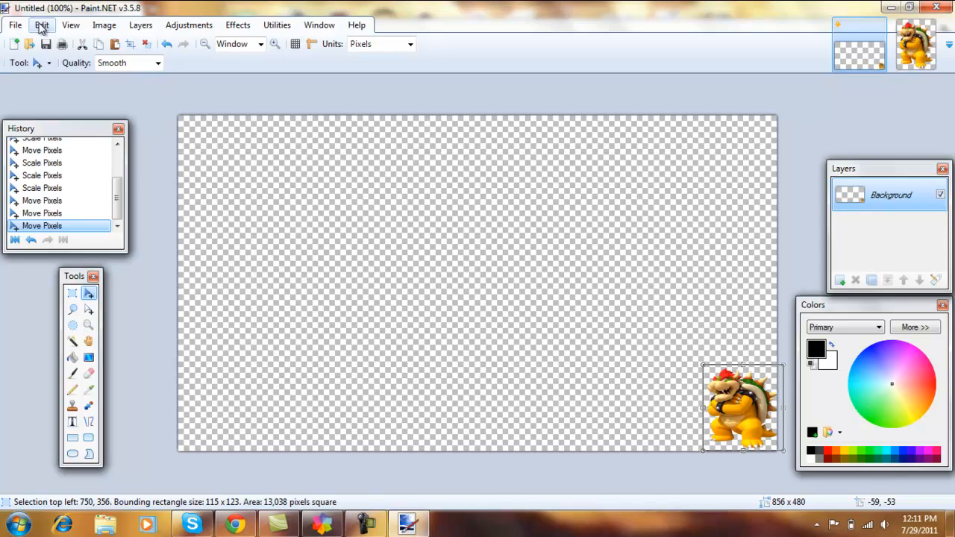
# - Place a text cursor over Bowser's feet with the Text tool and set the font size to 36
pyautogui.click(73, 423)
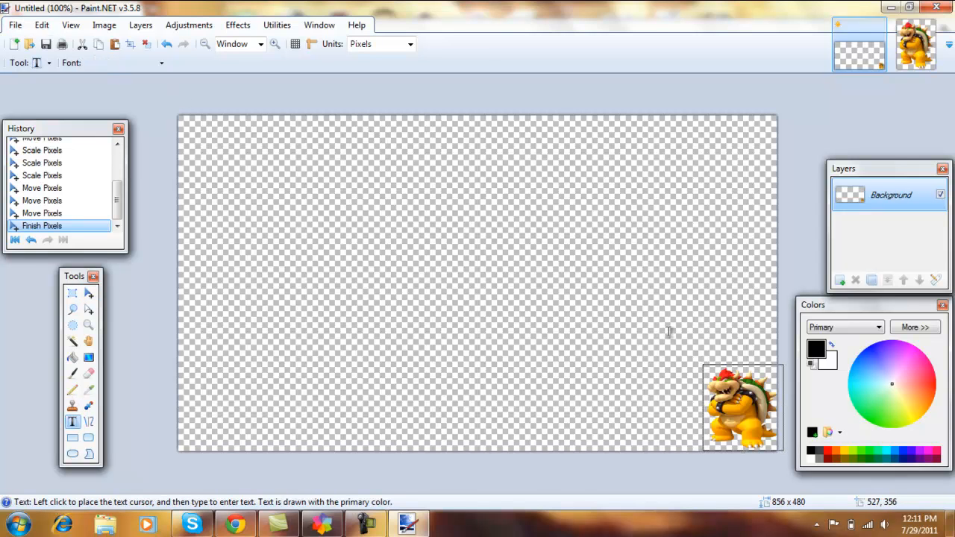
pyautogui.click(713, 437)
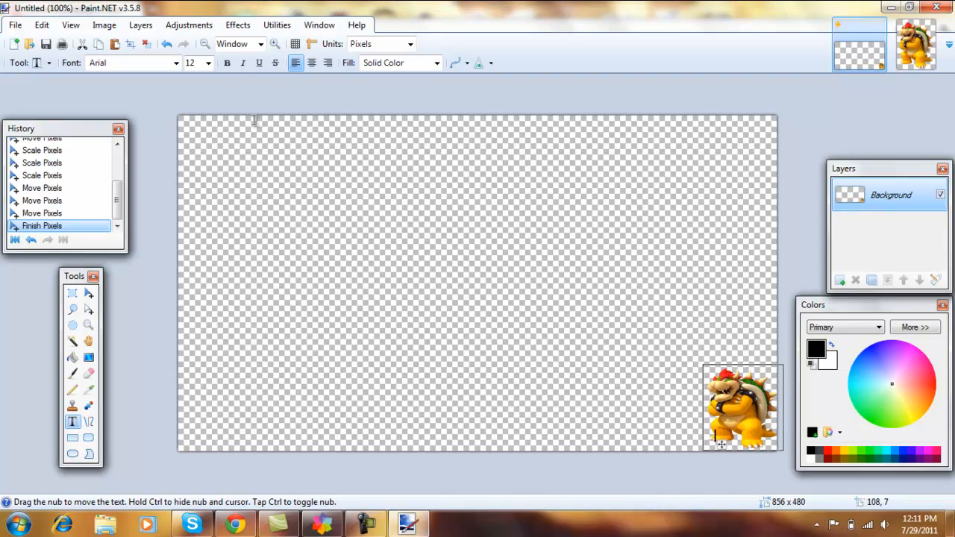
pyautogui.click(207, 63)
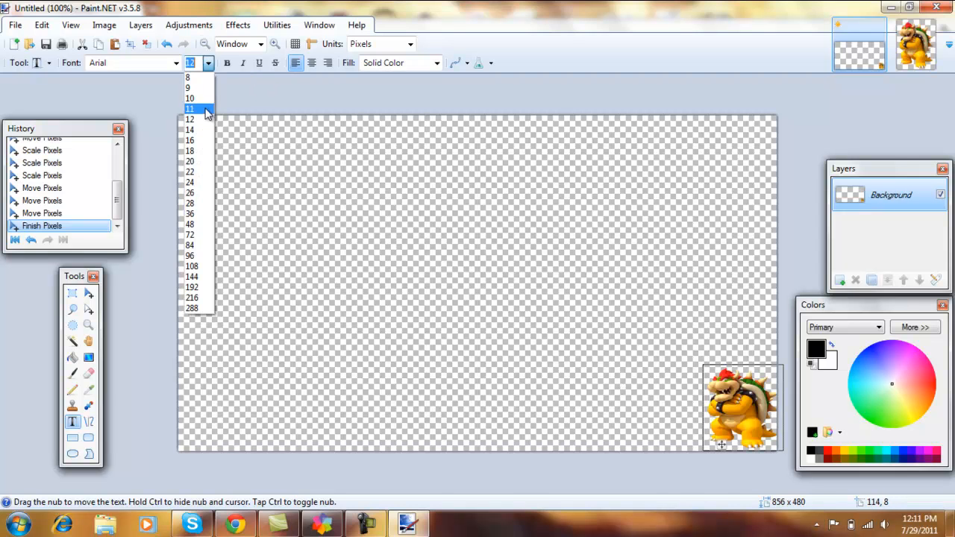
pyautogui.click(196, 212)
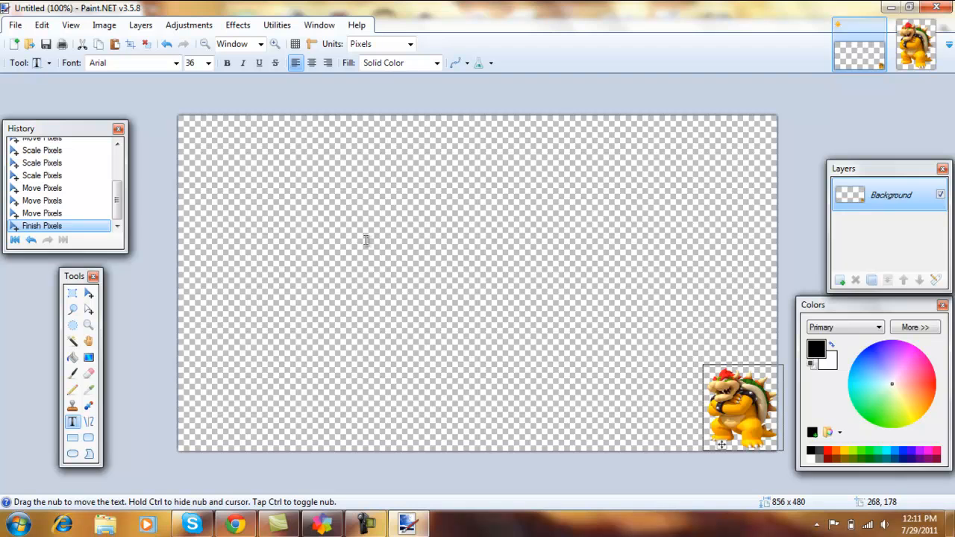
pyautogui.write('DB')
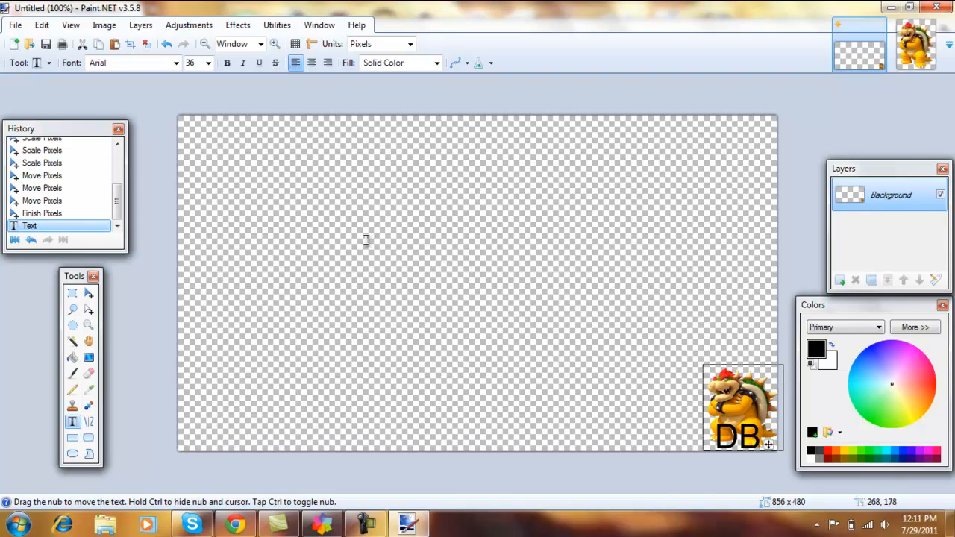
pyautogui.press('BackSpace')
pyautogui.press('BackSpace')
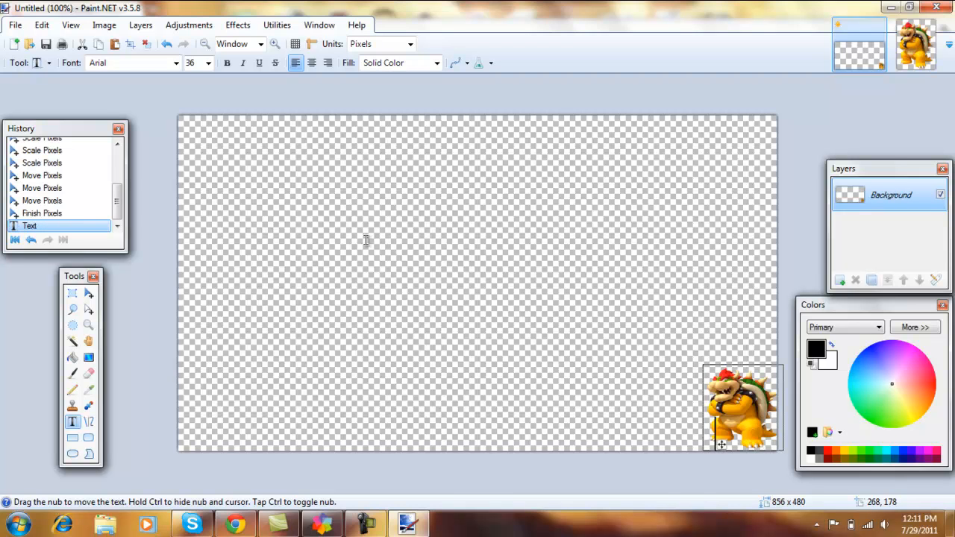
# - Write DB over Bowser's legs in the Pokemon Solid font and nudge the text slightly upward
pyautogui.click(177, 66)
pyautogui.click(291, 214)
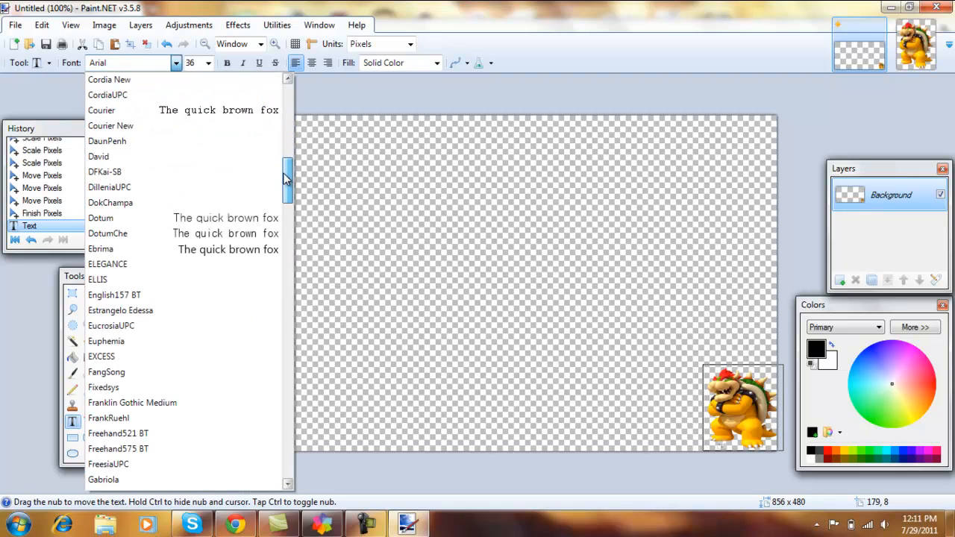
pyautogui.moveTo(291, 215); pyautogui.dragTo(296, 367)
pyautogui.click(119, 387)
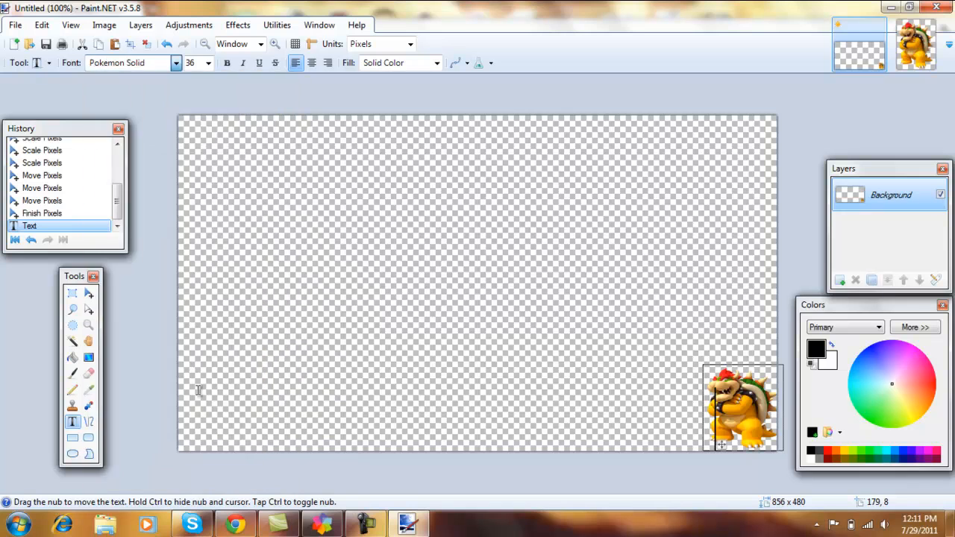
pyautogui.write('DB')
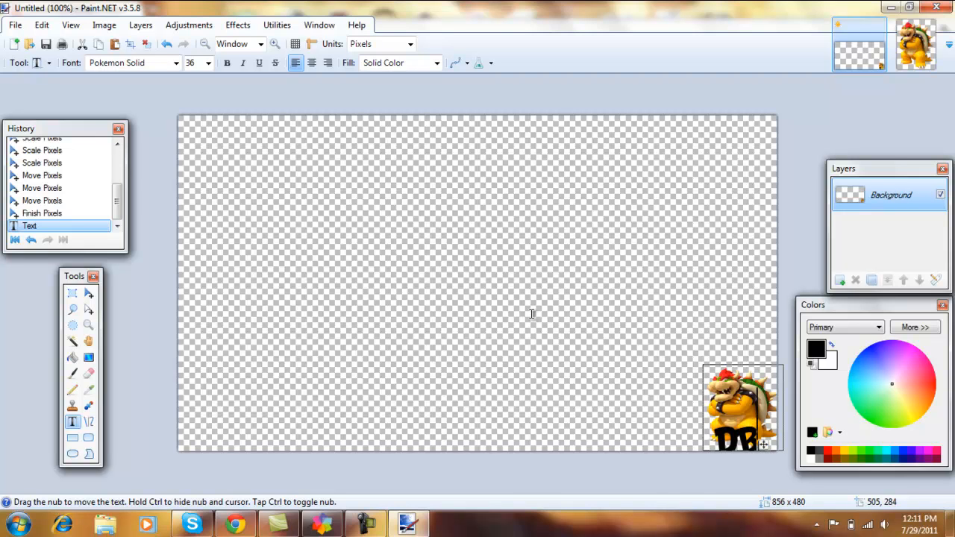
pyautogui.moveTo(762, 448); pyautogui.dragTo(764, 438)
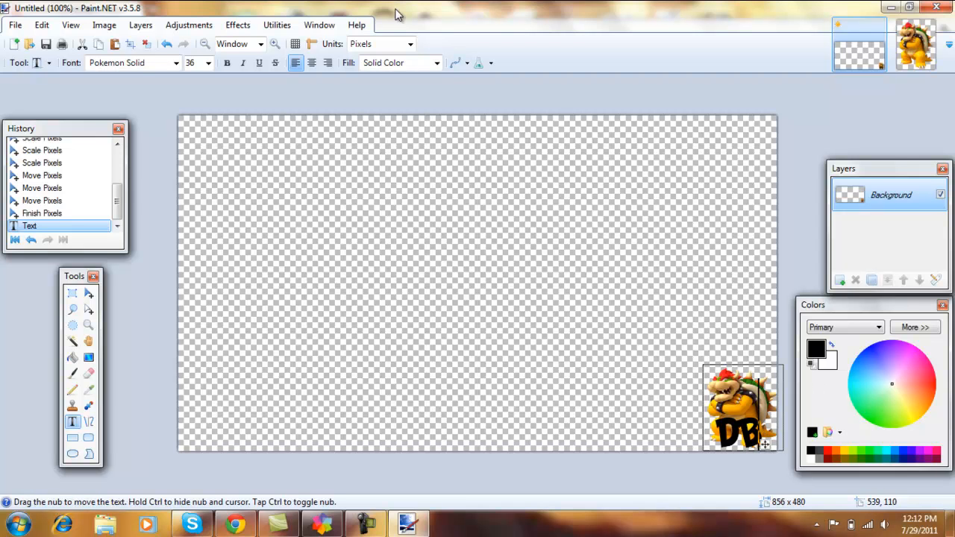
# - Start saving the image under a new name with PNG as the file type
pyautogui.click(15, 25)
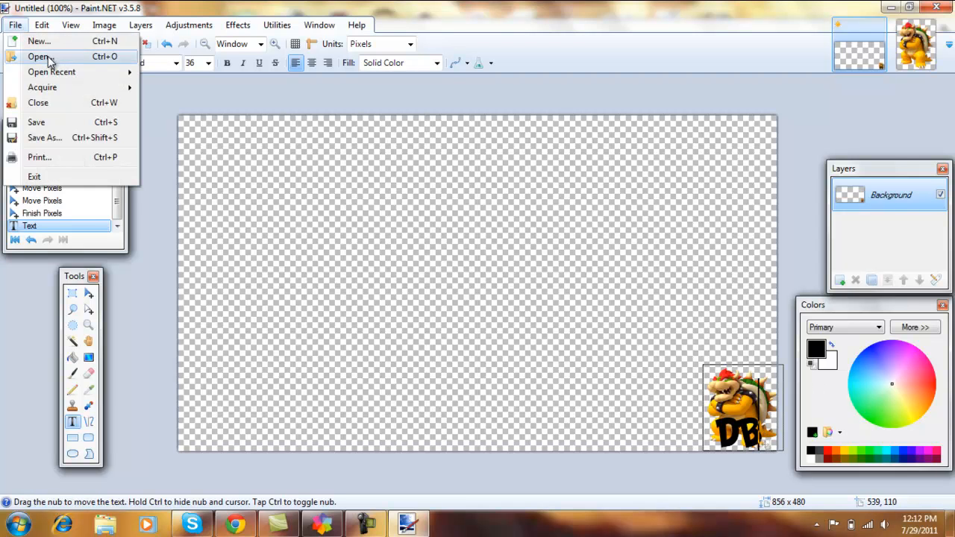
pyautogui.click(46, 138)
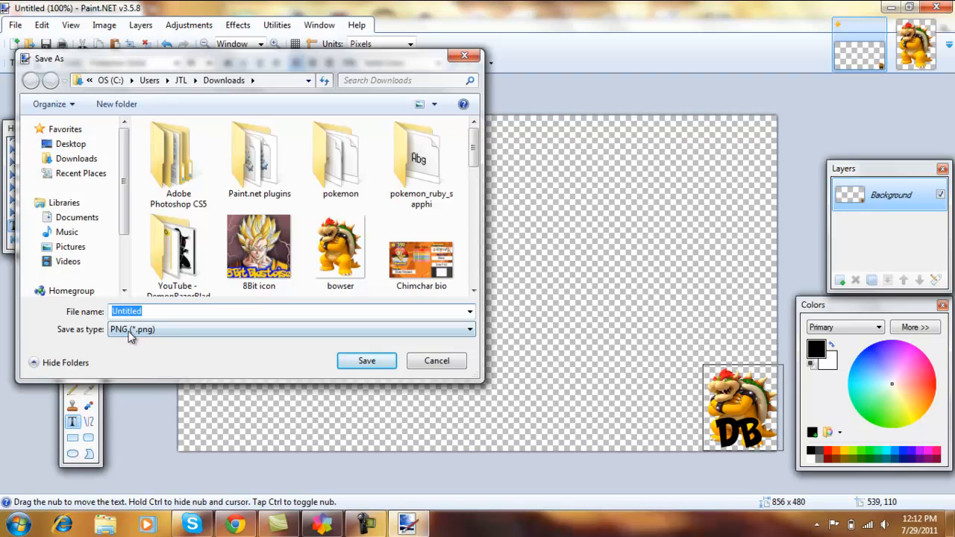
pyautogui.click(127, 335)
pyautogui.click(128, 340)
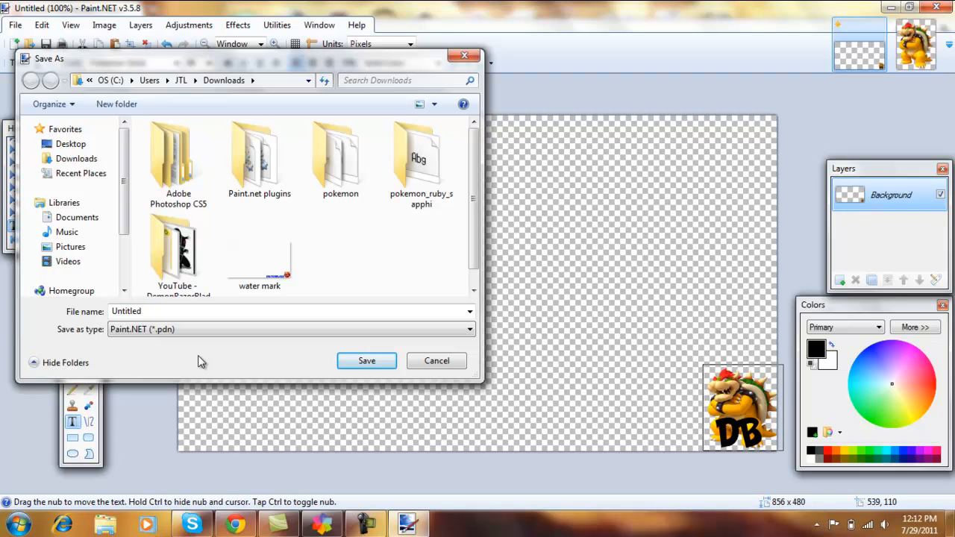
pyautogui.click(159, 329)
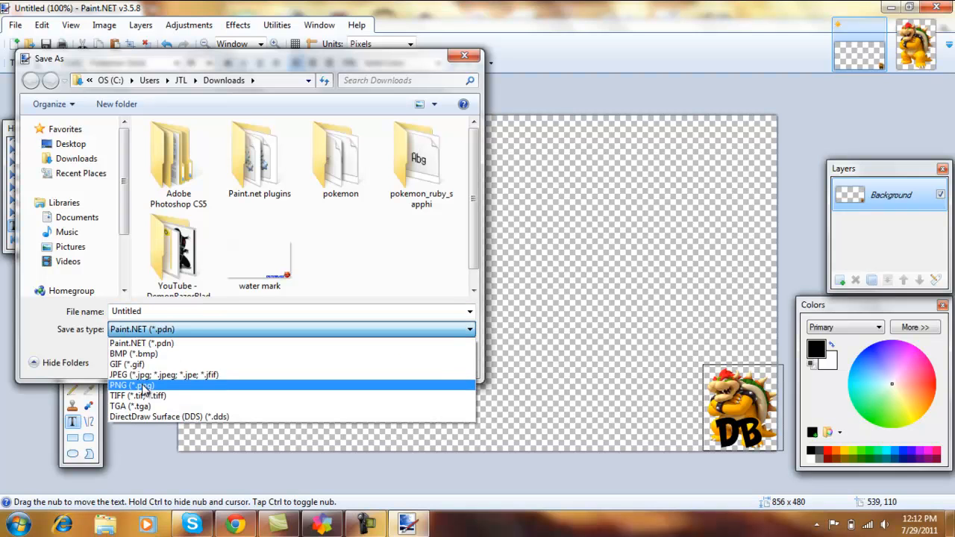
pyautogui.click(143, 386)
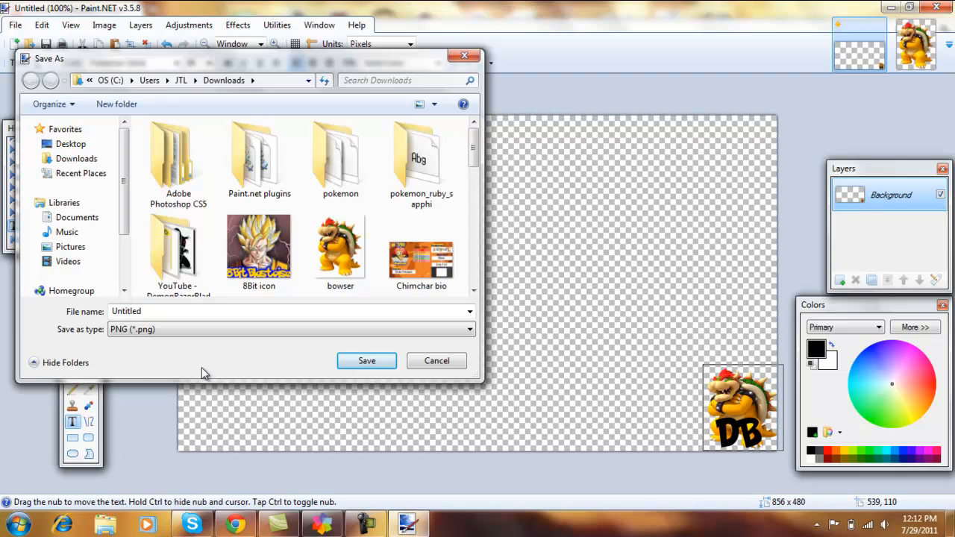
pyautogui.click(159, 331)
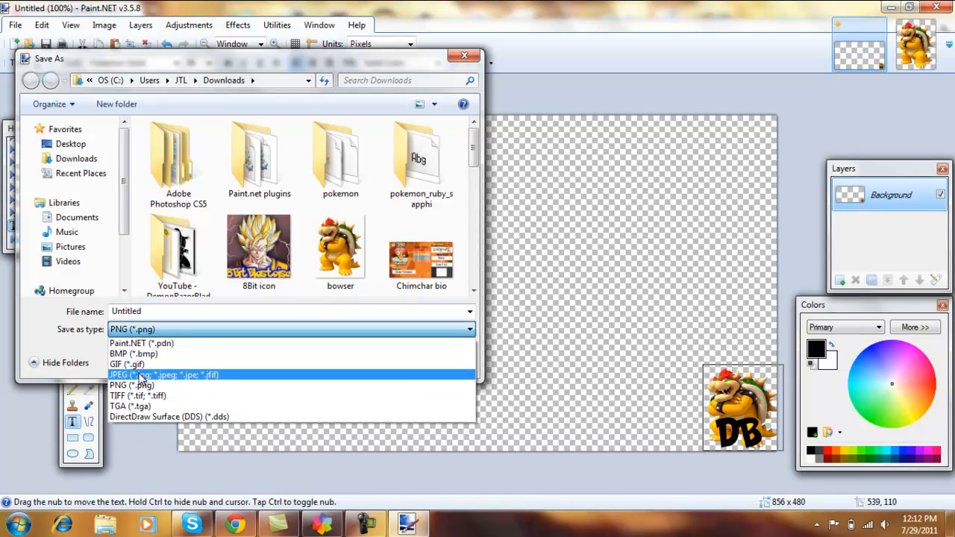
pyautogui.click(98, 351)
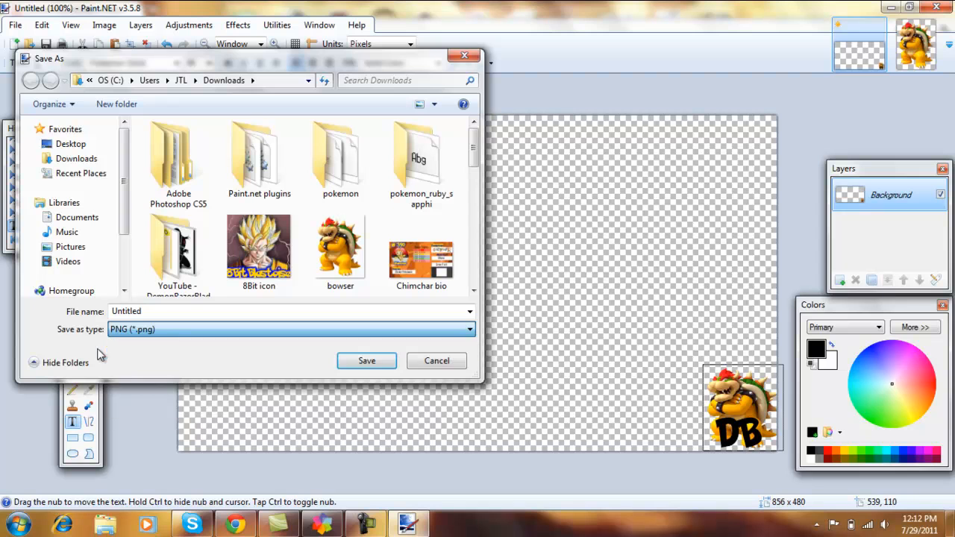
pyautogui.click(154, 330)
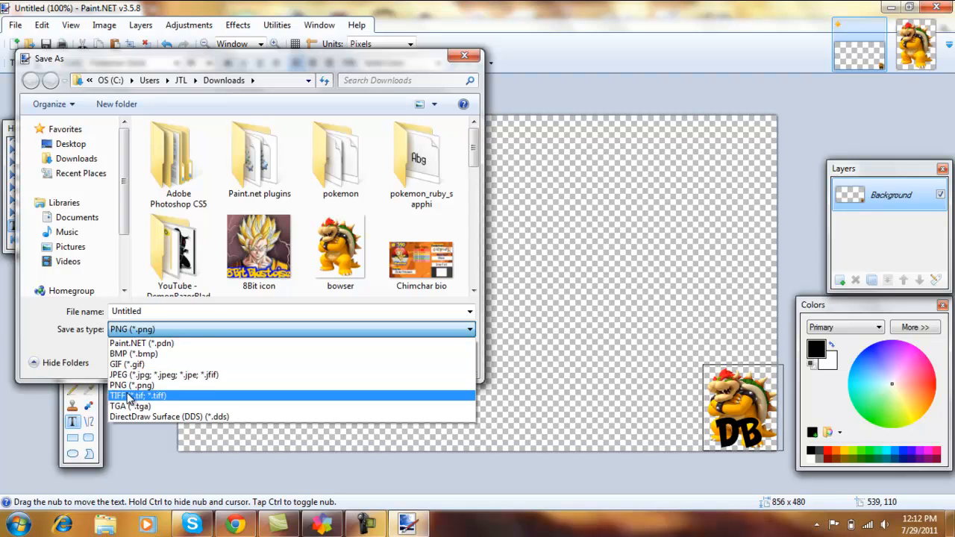
pyautogui.click(97, 345)
# - Name the image bowser watermark and save it as a PNG with auto-detected bit depth
pyautogui.moveTo(145, 311); pyautogui.dragTo(106, 312)
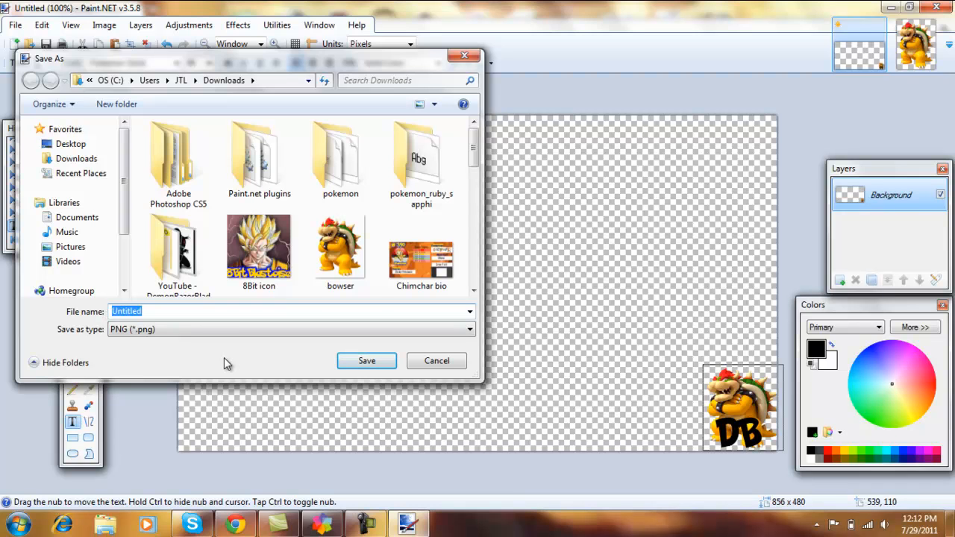
pyautogui.write('bowser')
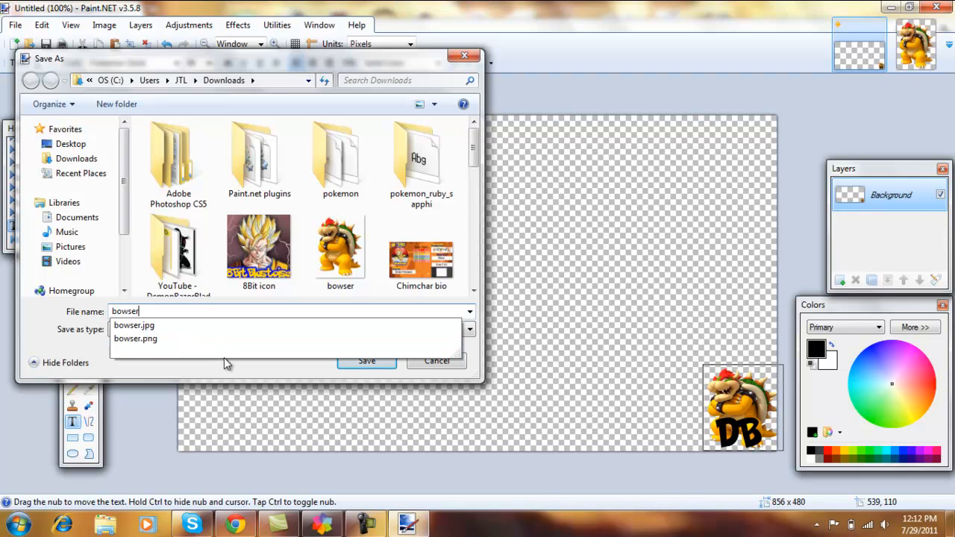
pyautogui.write(' waterm')
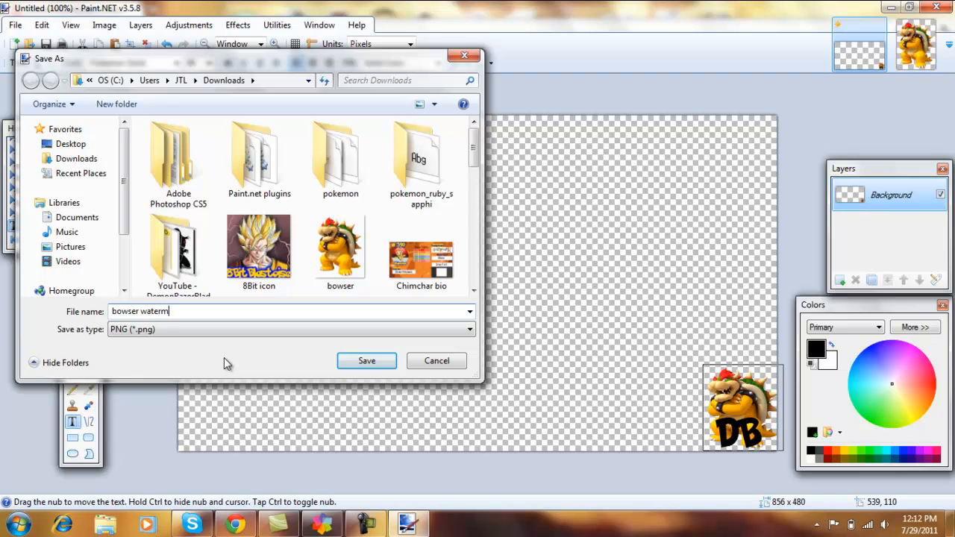
pyautogui.write('ark')
pyautogui.click(367, 365)
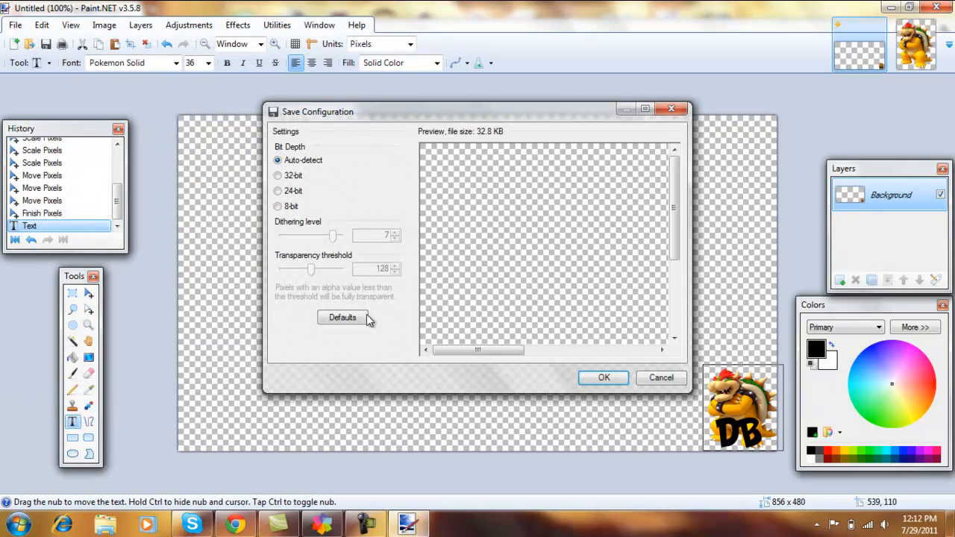
pyautogui.click(596, 379)
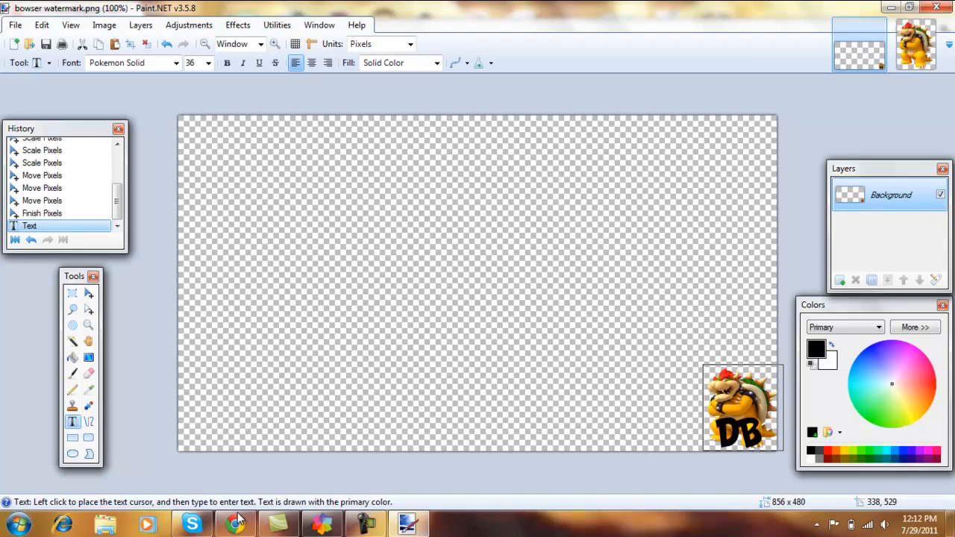
# - Switch to Pinnacle Studio, place the sly pt8.mpg scene at the start of the video track, and look through the Pictures album
pyautogui.click(322, 528)
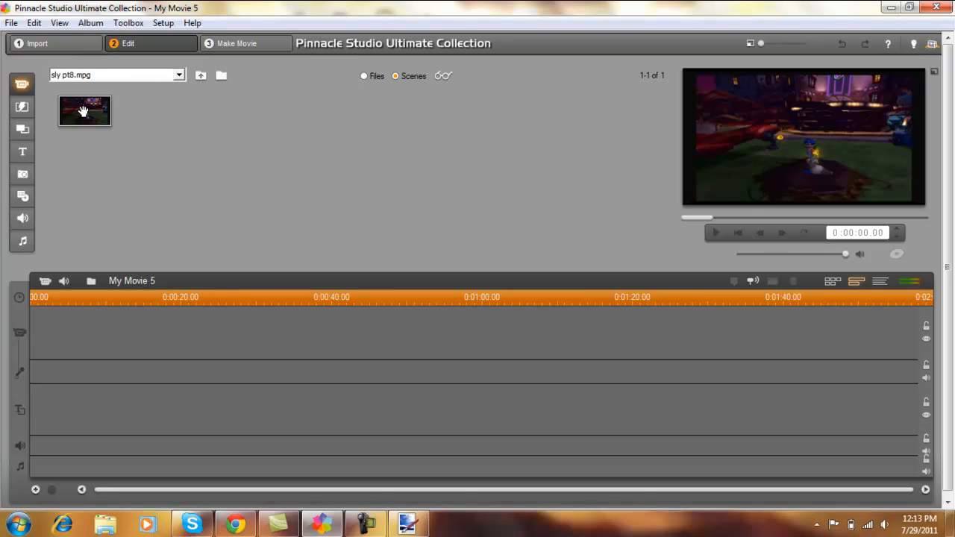
pyautogui.moveTo(83, 111); pyautogui.dragTo(61, 317)
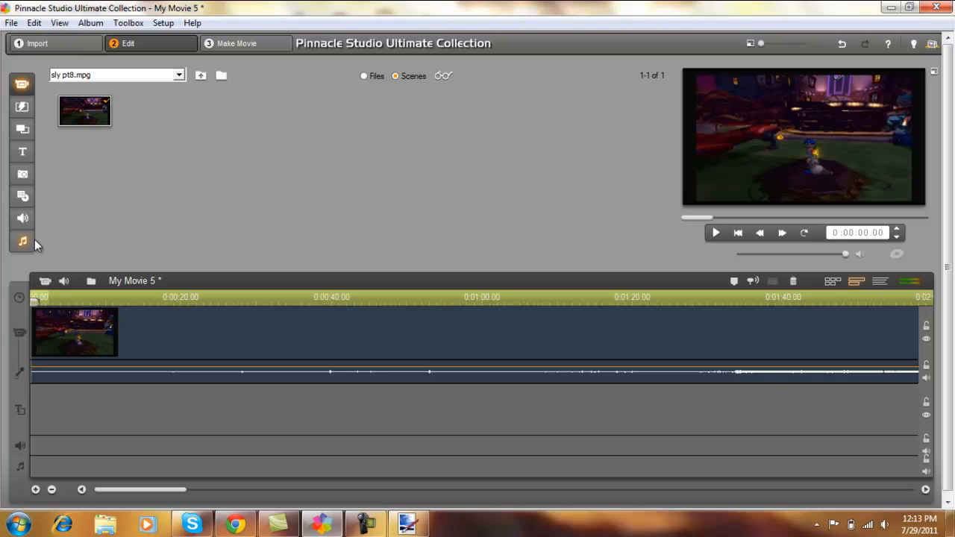
pyautogui.click(24, 176)
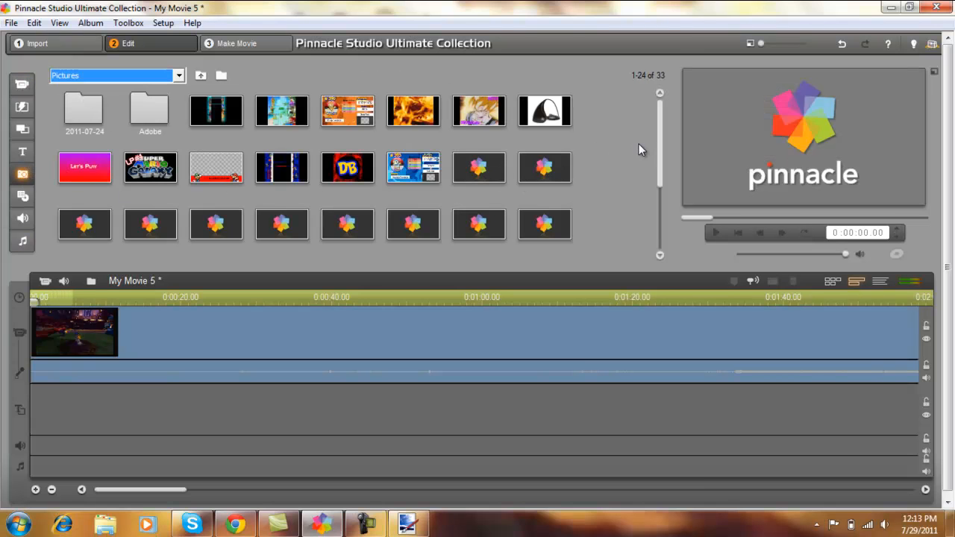
pyautogui.moveTo(663, 151); pyautogui.dragTo(661, 193)
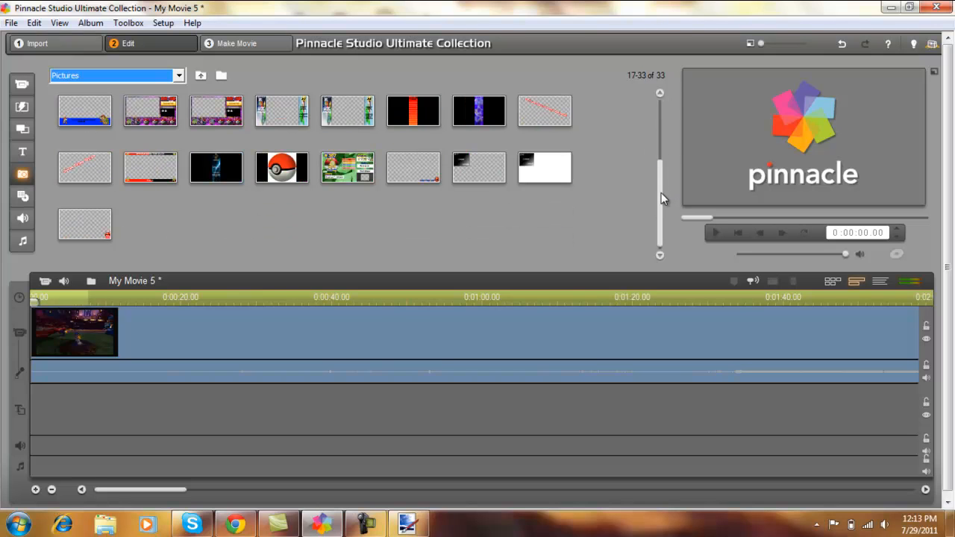
# - Open the Downloads folder in Windows Explorer and copy the bowser watermark PNG
pyautogui.click(22, 525)
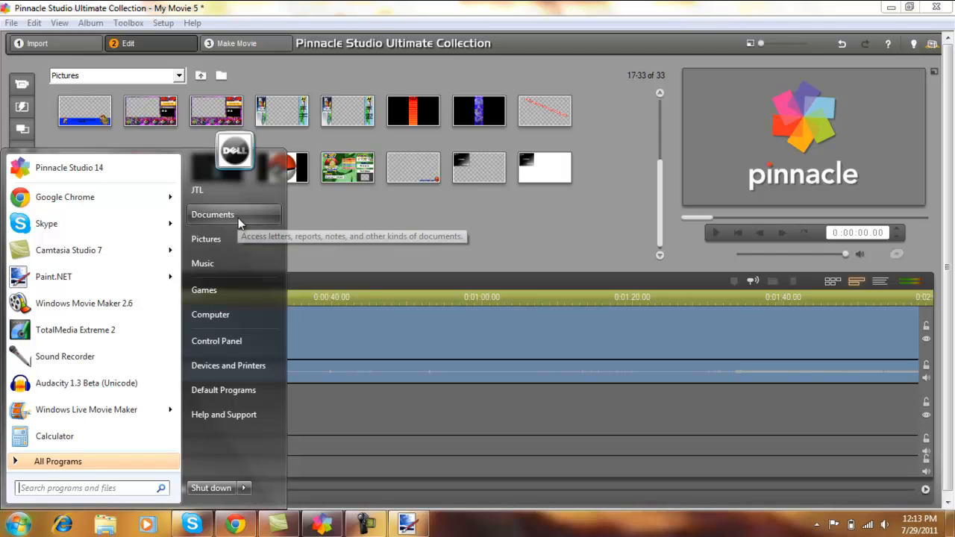
pyautogui.click(422, 217)
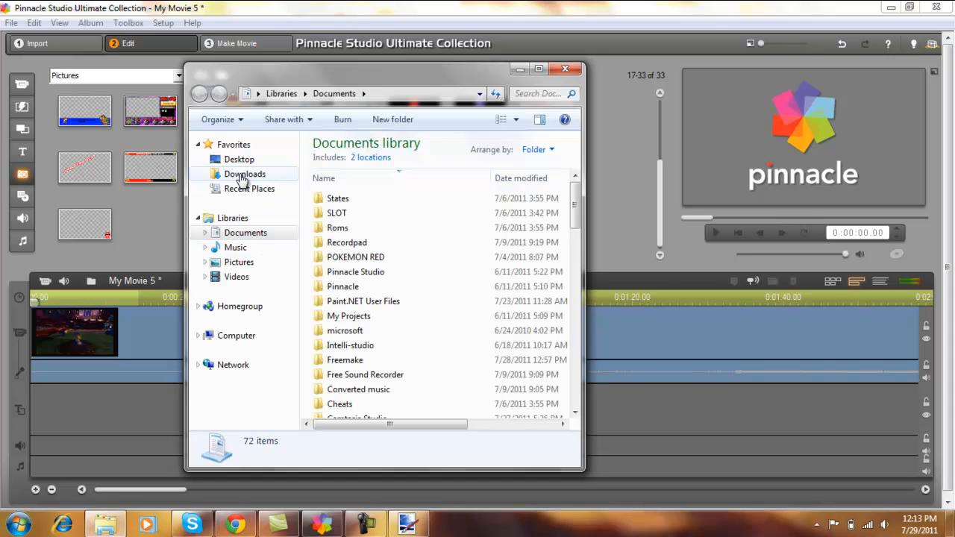
pyautogui.click(243, 181)
pyautogui.moveTo(574, 159)
pyautogui.mouseDown()
pyautogui.moveTo(576, 267)
pyautogui.moveTo(575, 170)
pyautogui.mouseUp()
pyautogui.click(345, 359)
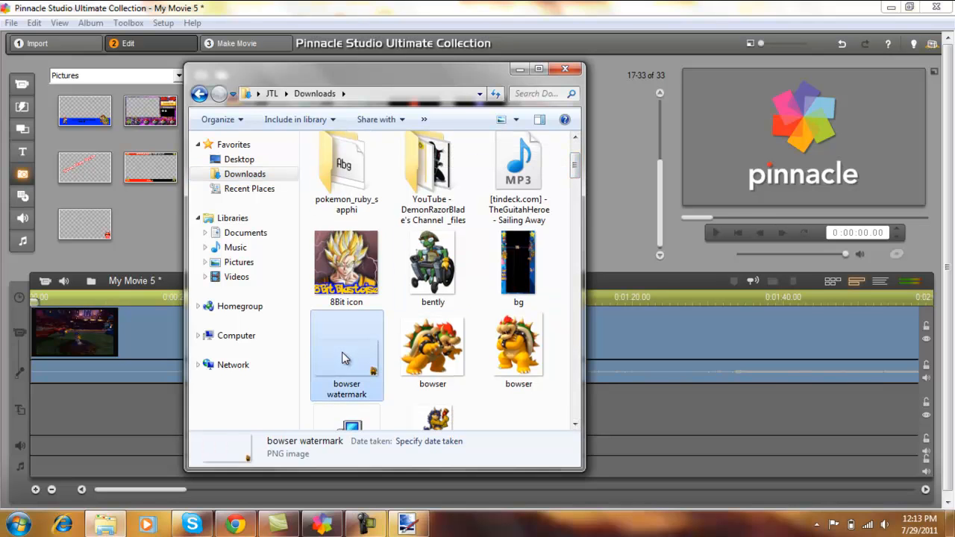
pyautogui.doubleClick(348, 357)
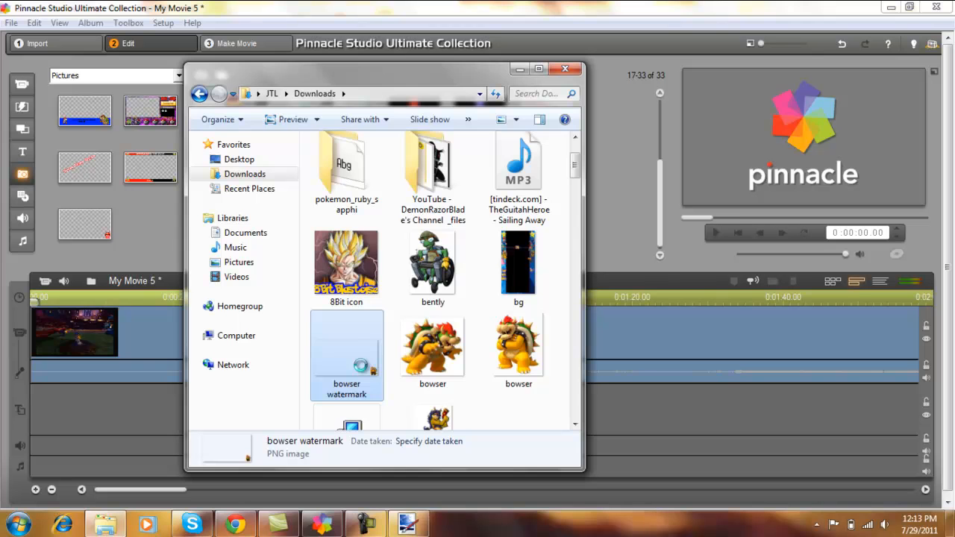
pyautogui.rightClick(362, 368)
pyautogui.click(382, 427)
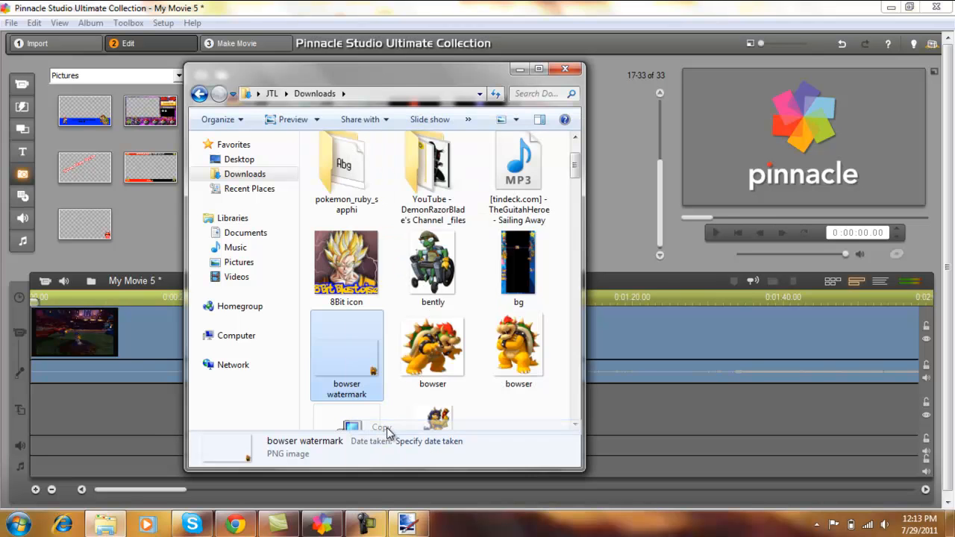
# - Paste the copied bowser watermark file into the Pictures library
pyautogui.click(239, 262)
pyautogui.moveTo(575, 198); pyautogui.dragTo(565, 386)
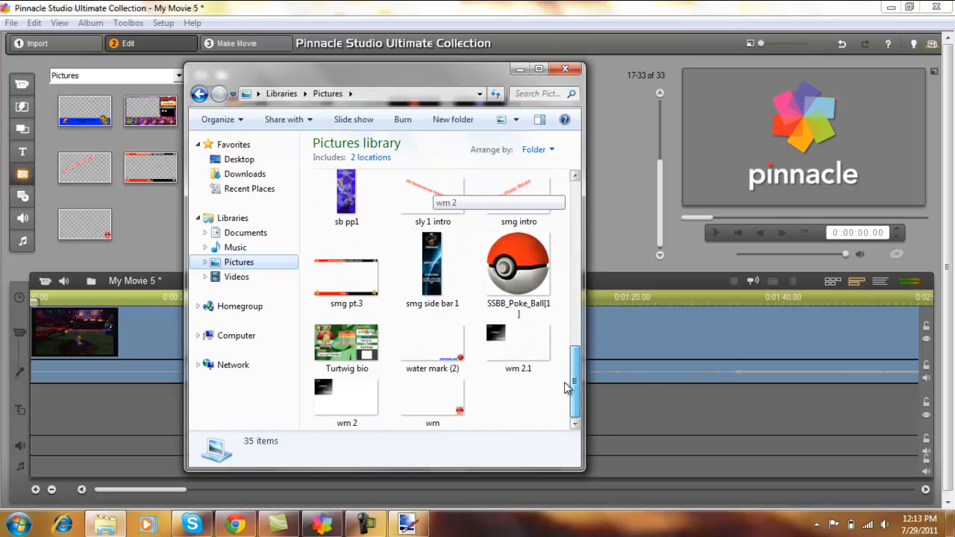
pyautogui.rightClick(528, 395)
pyautogui.click(561, 302)
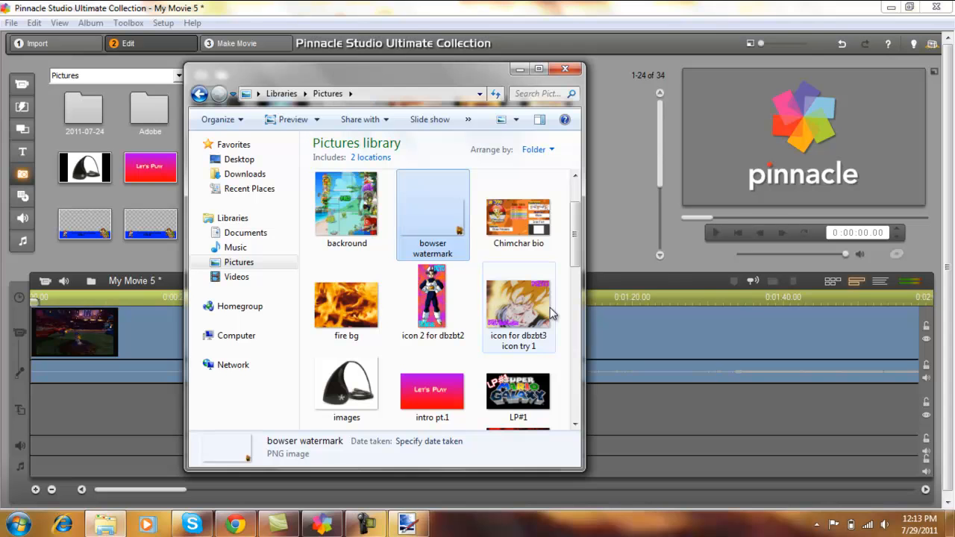
# - Return to Pinnacle Studio, place the bowser watermark picture at the start of the overlay track, and check it in an enlarged preview
pyautogui.click(522, 70)
pyautogui.moveTo(659, 135)
pyautogui.mouseDown()
pyautogui.moveTo(658, 198)
pyautogui.moveTo(659, 120)
pyautogui.mouseUp()
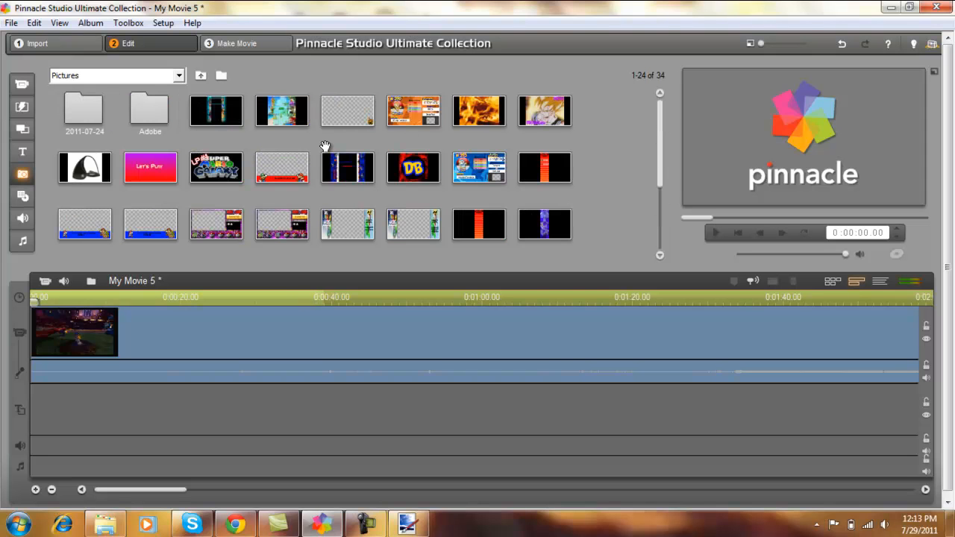
pyautogui.moveTo(348, 112)
pyautogui.mouseDown()
pyautogui.moveTo(170, 344)
pyautogui.moveTo(68, 408)
pyautogui.moveTo(30, 403)
pyautogui.mouseUp()
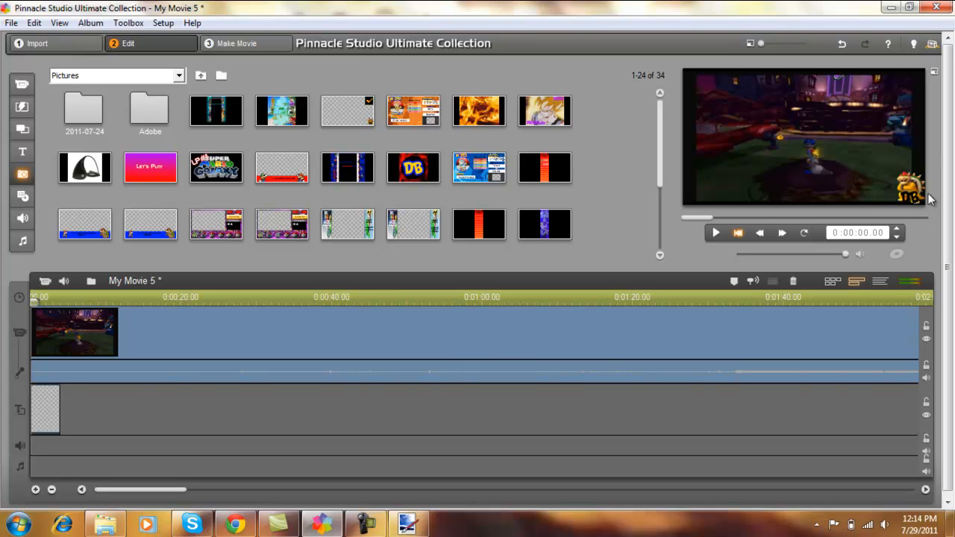
pyautogui.click(786, 47)
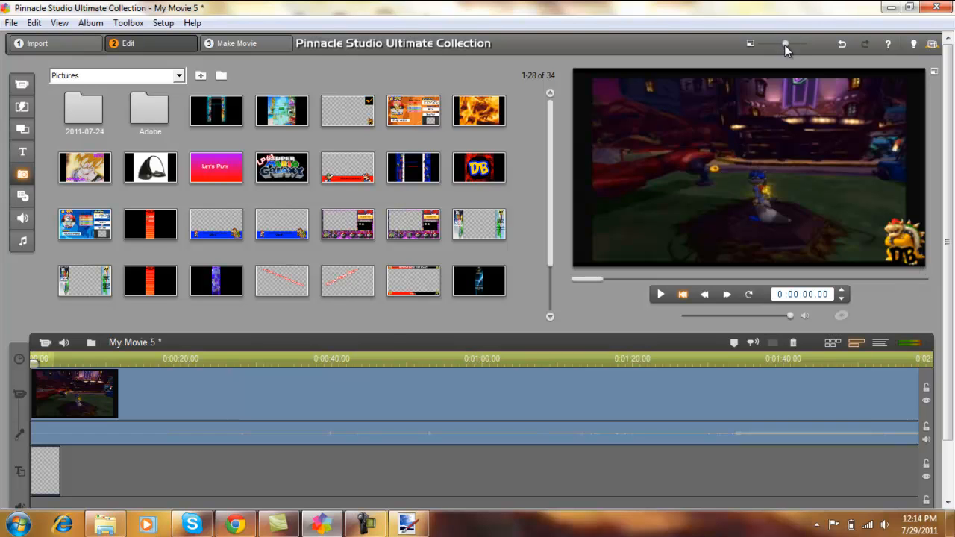
pyautogui.click(749, 44)
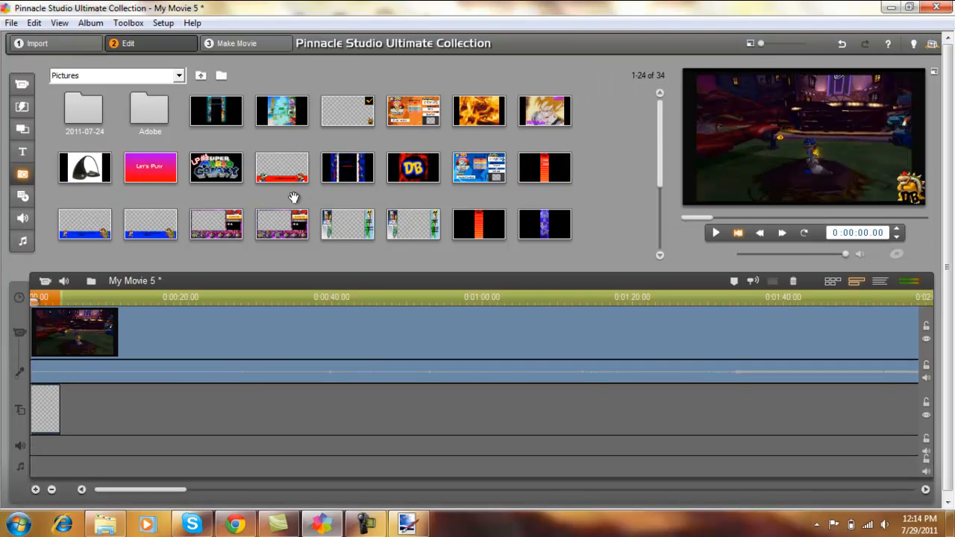
# - Apply the Full Screen picture-in-picture preset to the sly pt8 clip
pyautogui.click(44, 281)
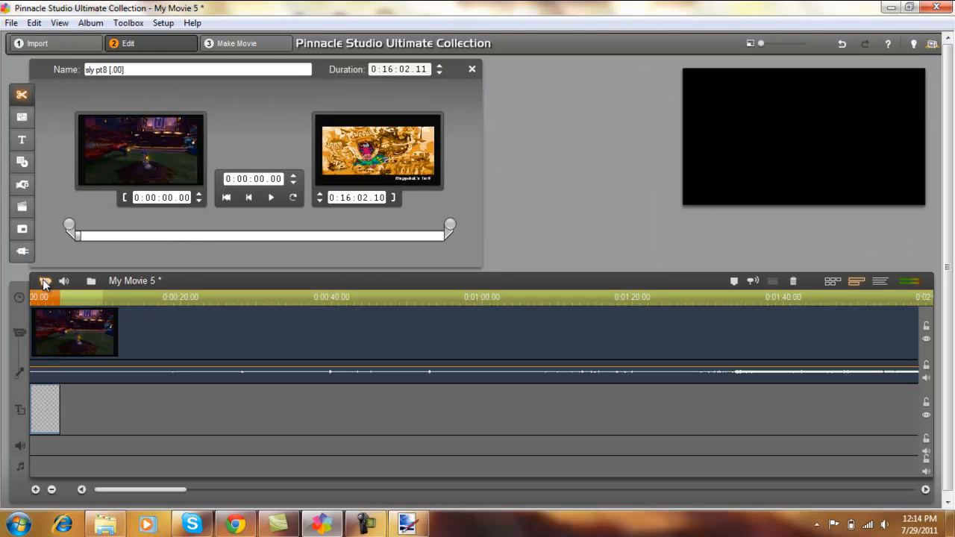
pyautogui.click(22, 229)
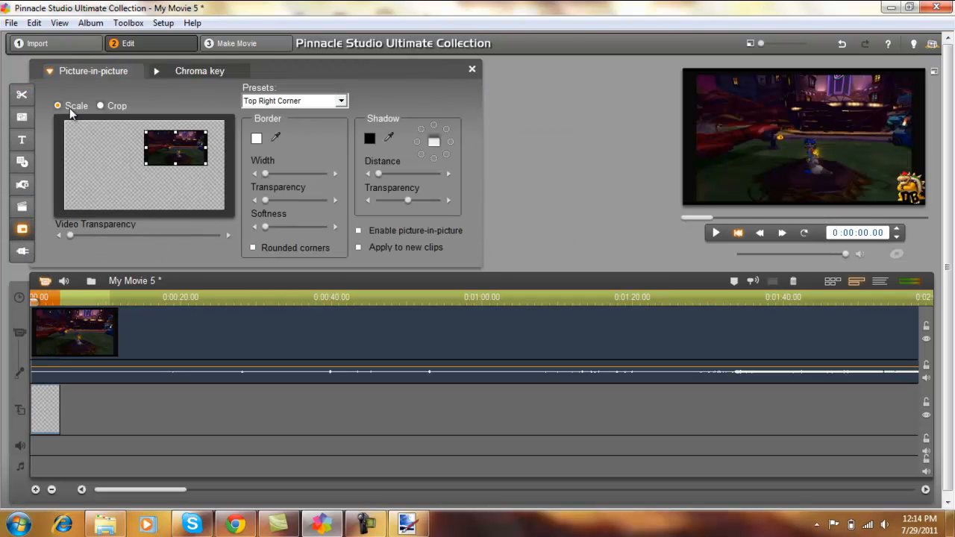
pyautogui.click(341, 102)
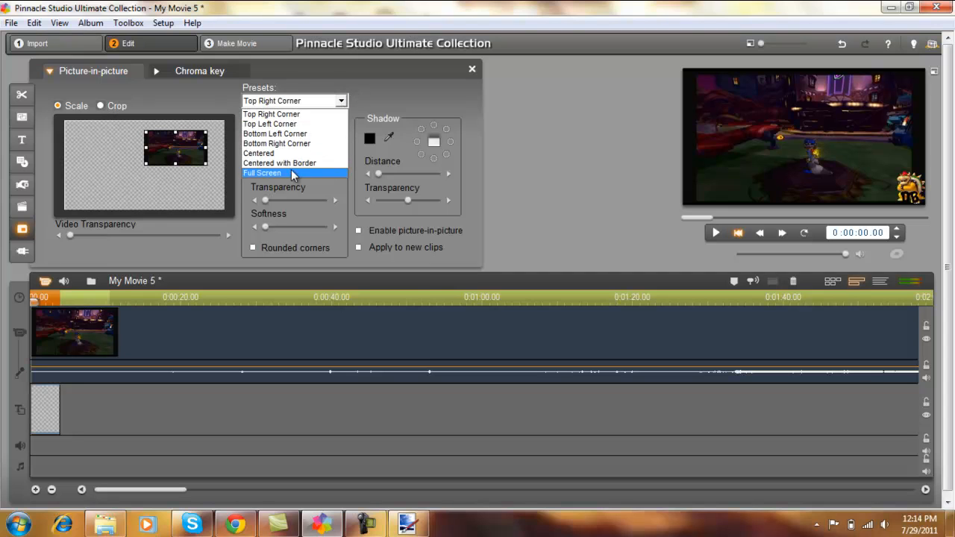
pyautogui.click(290, 178)
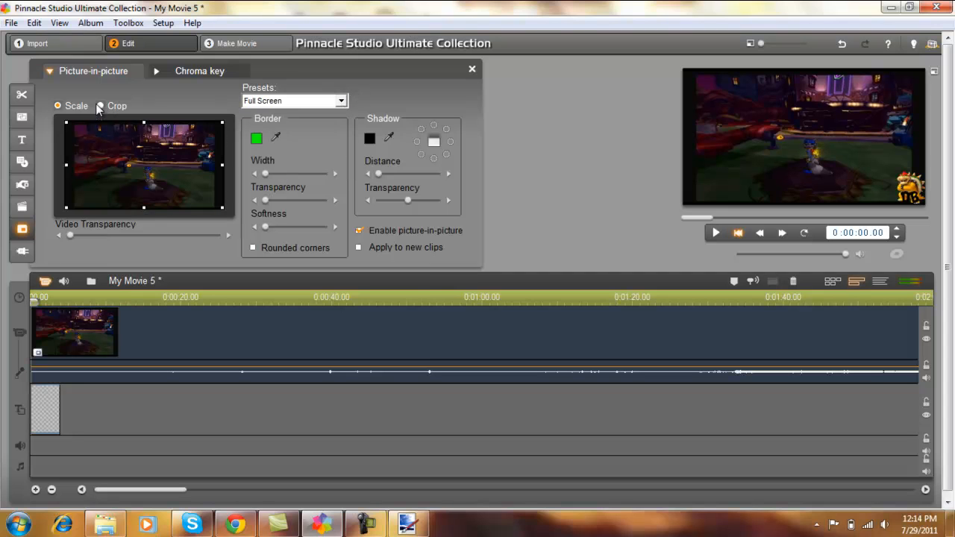
# - Crop the black borders off all four sides of the sly pt8 clip
pyautogui.moveTo(63, 163); pyautogui.dragTo(75, 164)
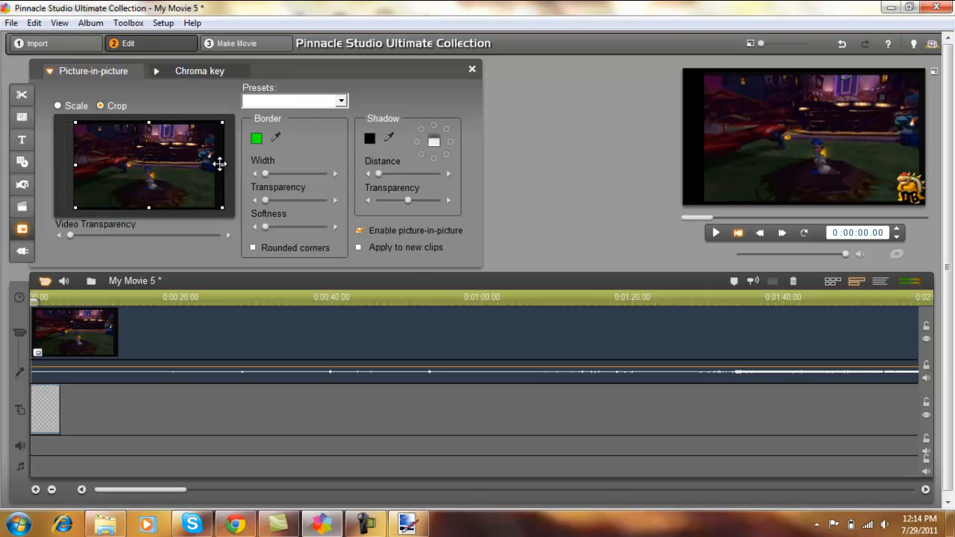
pyautogui.moveTo(221, 163); pyautogui.dragTo(215, 165)
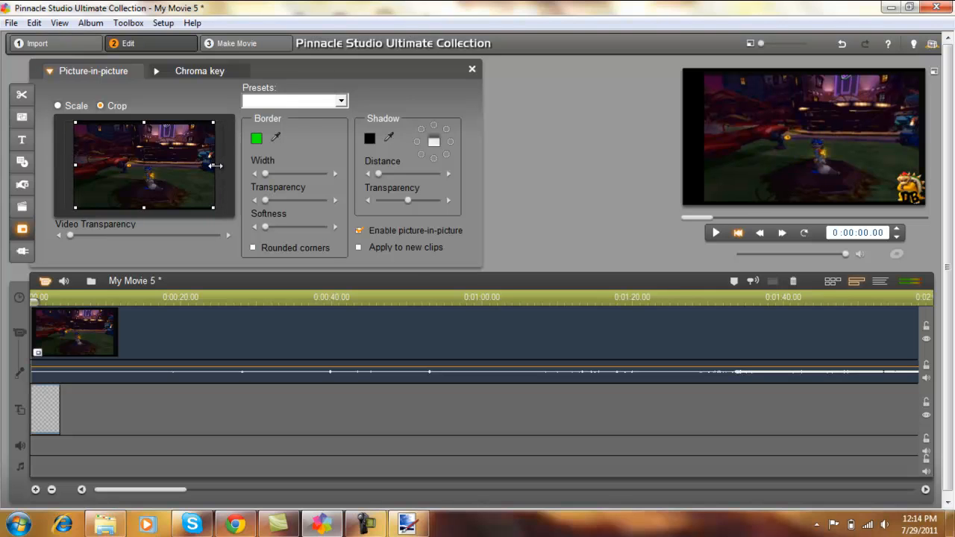
pyautogui.moveTo(144, 207); pyautogui.dragTo(144, 206)
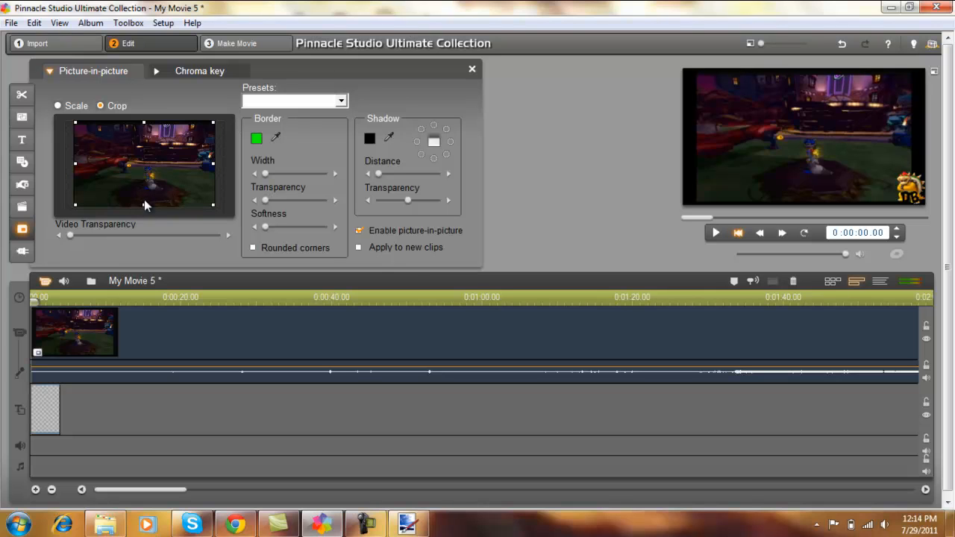
pyautogui.moveTo(142, 121); pyautogui.dragTo(142, 126)
# - Scale the cropped clip outward on all four sides to fill the frame and close the picture-in-picture settings
pyautogui.click(59, 106)
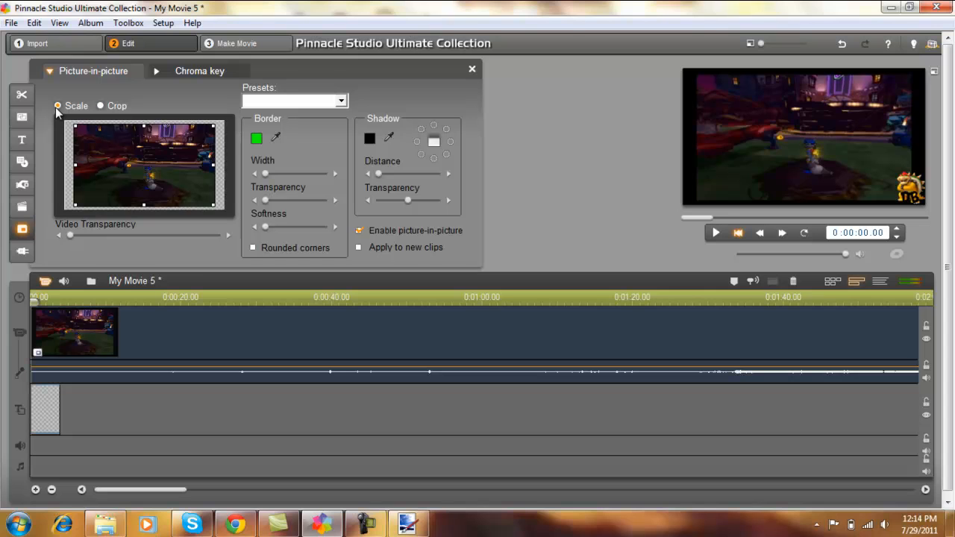
pyautogui.moveTo(142, 202); pyautogui.dragTo(146, 210)
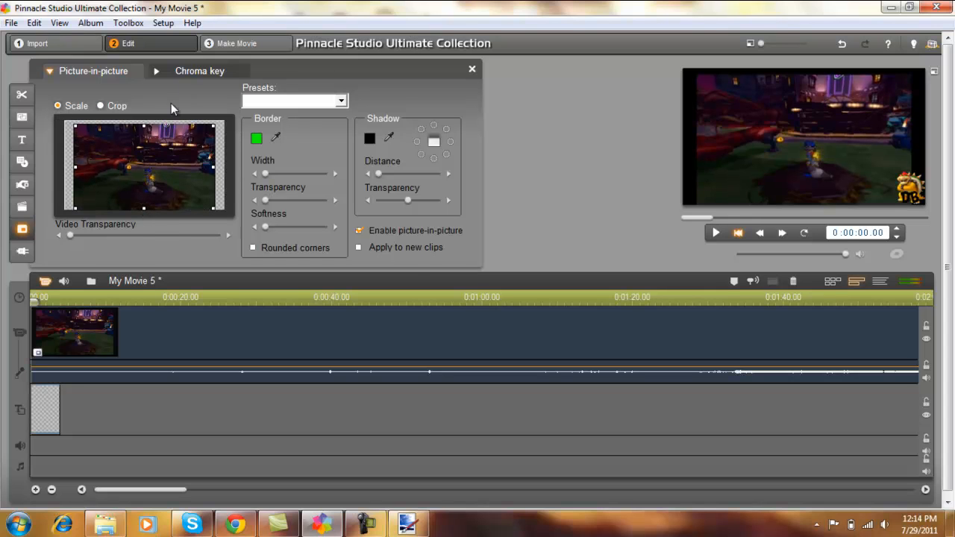
pyautogui.moveTo(143, 124); pyautogui.dragTo(144, 119)
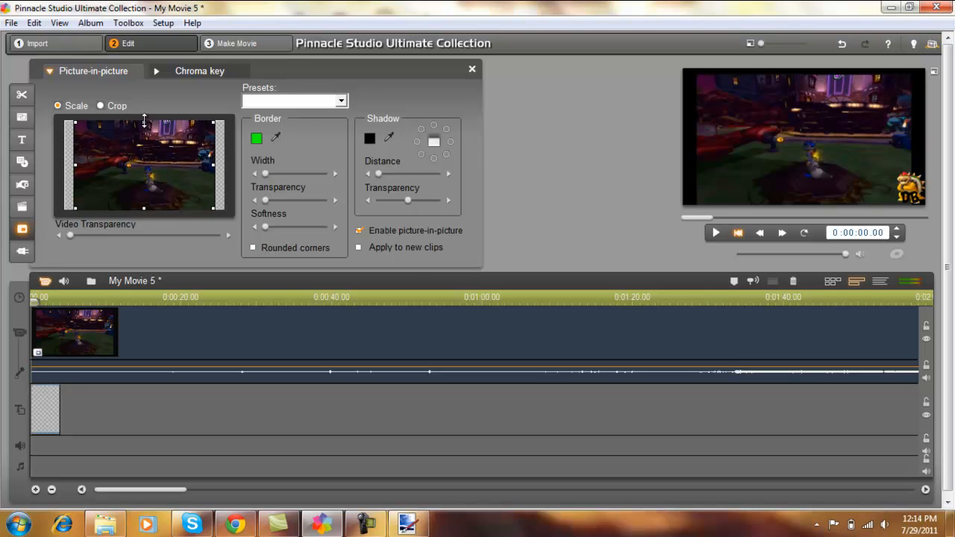
pyautogui.moveTo(213, 163); pyautogui.dragTo(225, 165)
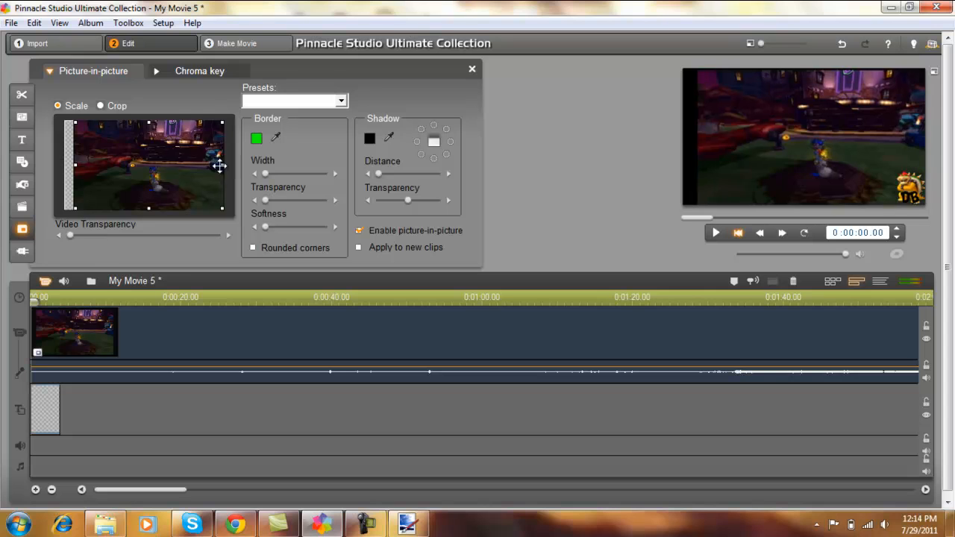
pyautogui.moveTo(74, 165); pyautogui.dragTo(64, 164)
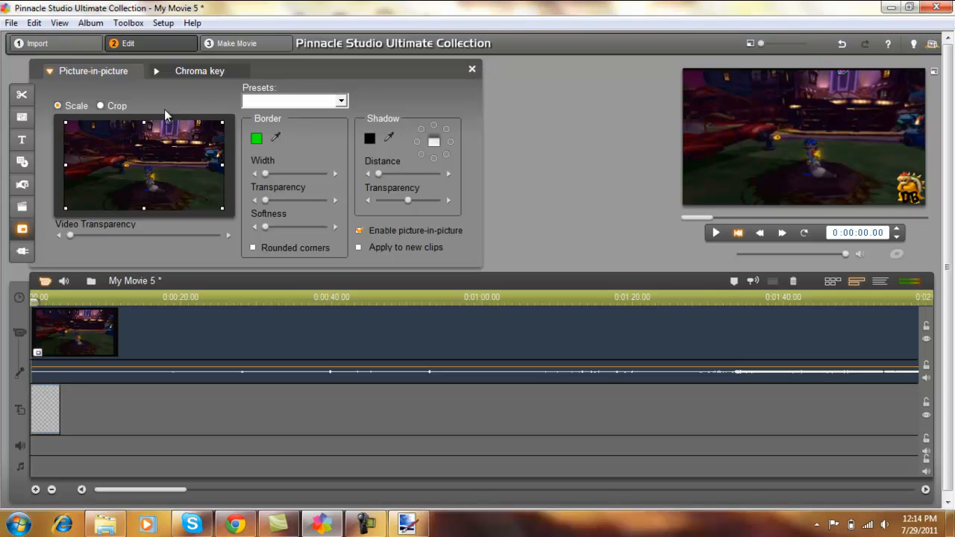
pyautogui.moveTo(144, 121); pyautogui.dragTo(144, 120)
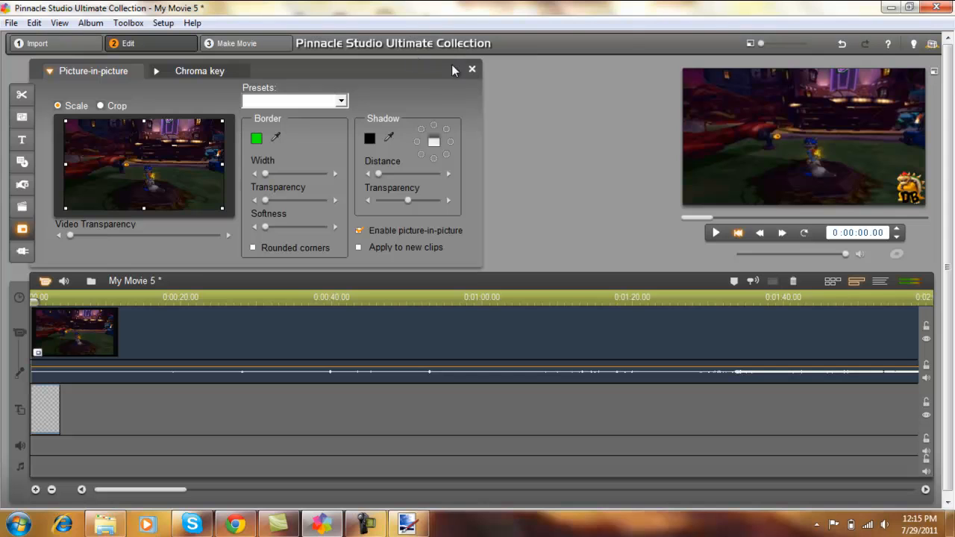
pyautogui.click(471, 68)
# - Extend the bowser watermark picture on the overlay track to the end of the sly pt8 clip, for a duration of 0:16:02.12
pyautogui.moveTo(696, 217); pyautogui.dragTo(674, 216)
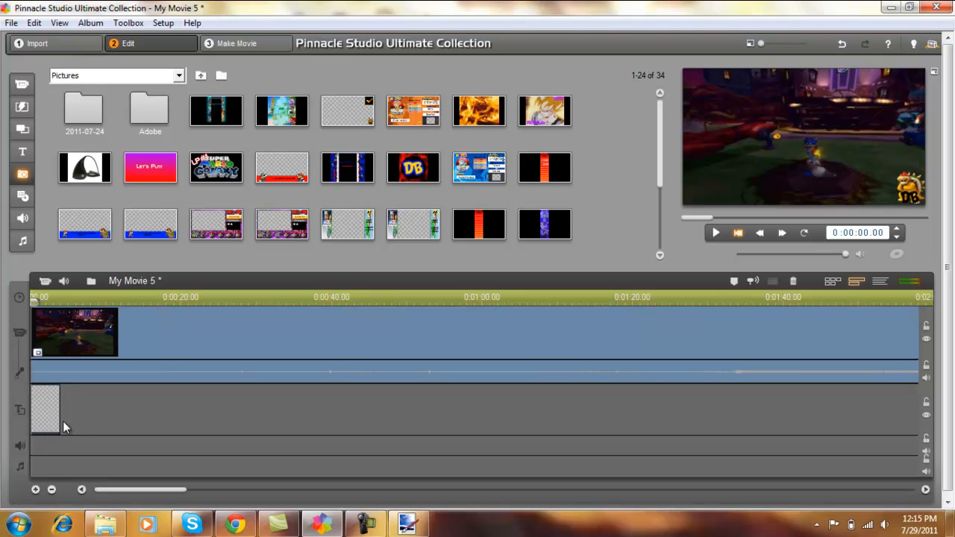
pyautogui.moveTo(59, 412); pyautogui.dragTo(908, 411)
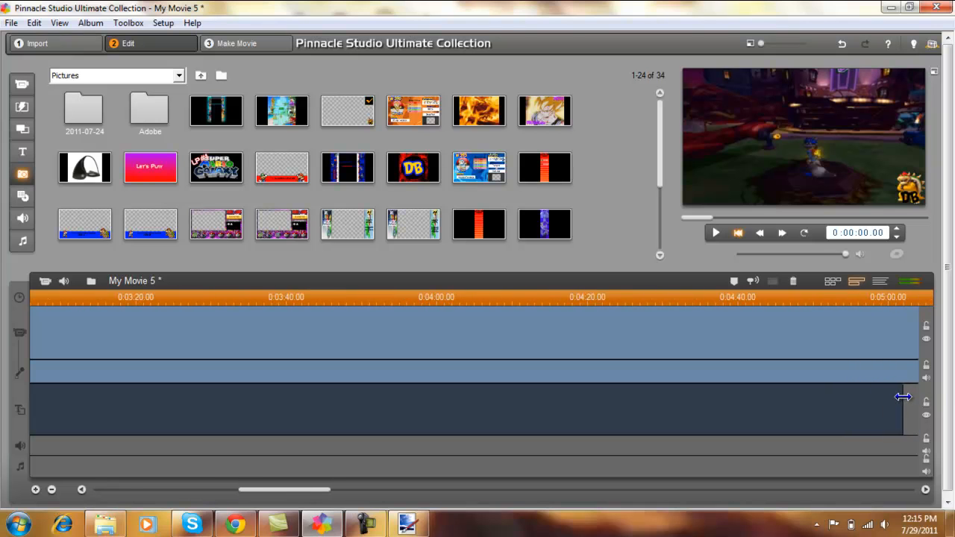
pyautogui.moveTo(924, 395)
pyautogui.mouseDown()
pyautogui.moveTo(920, 402)
pyautogui.moveTo(933, 403)
pyautogui.mouseUp()
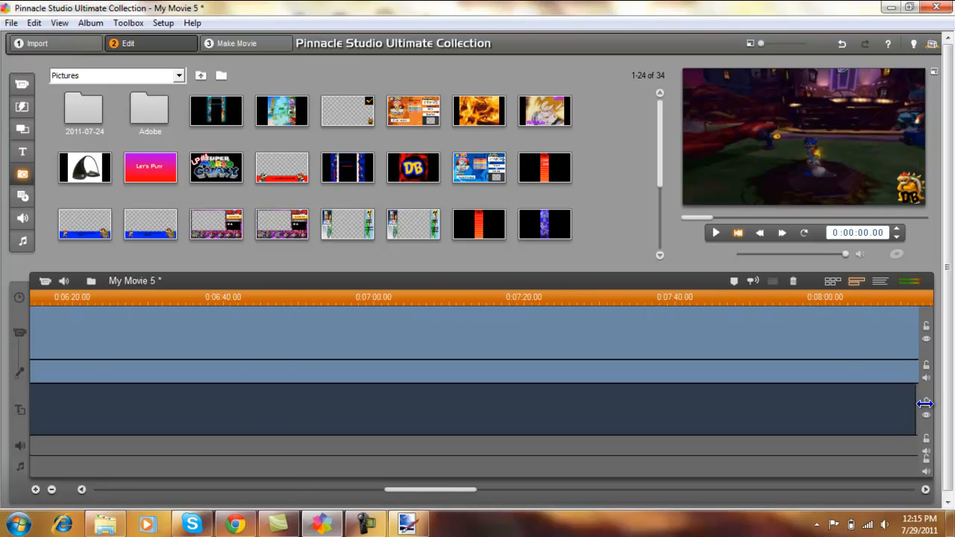
pyautogui.moveTo(919, 405); pyautogui.dragTo(806, 404)
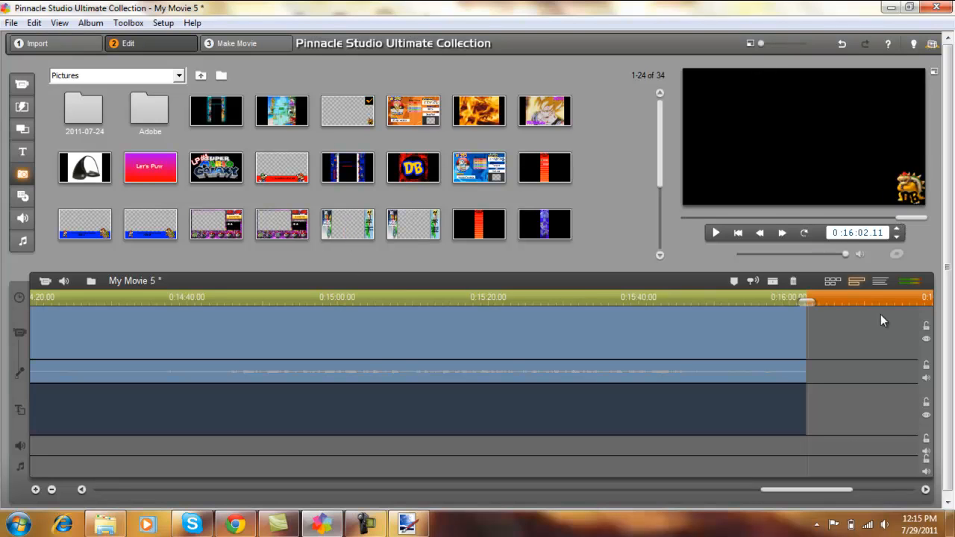
# - Check the watermark over the gameplay around the middle of the movie and return to the start
pyautogui.moveTo(796, 492); pyautogui.dragTo(134, 492)
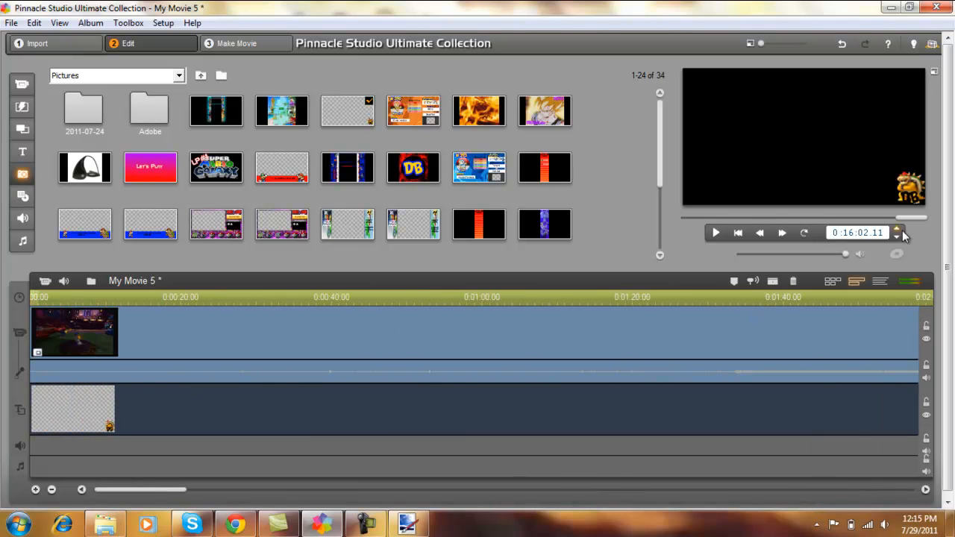
pyautogui.moveTo(907, 218); pyautogui.dragTo(800, 234)
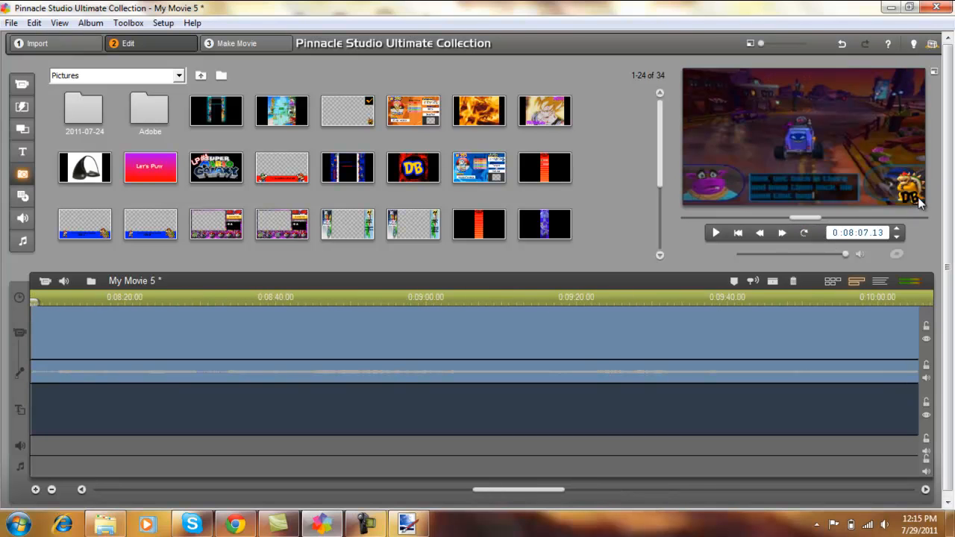
pyautogui.click(738, 232)
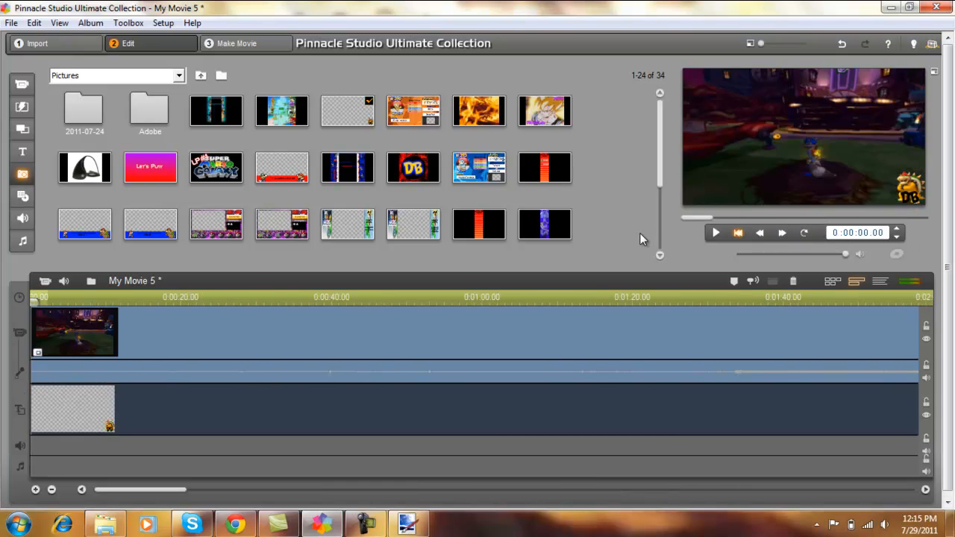
# - Apply the Full Screen picture-in-picture preset to the bowser watermark and raise its video transparency to about halfway
pyautogui.doubleClick(59, 410)
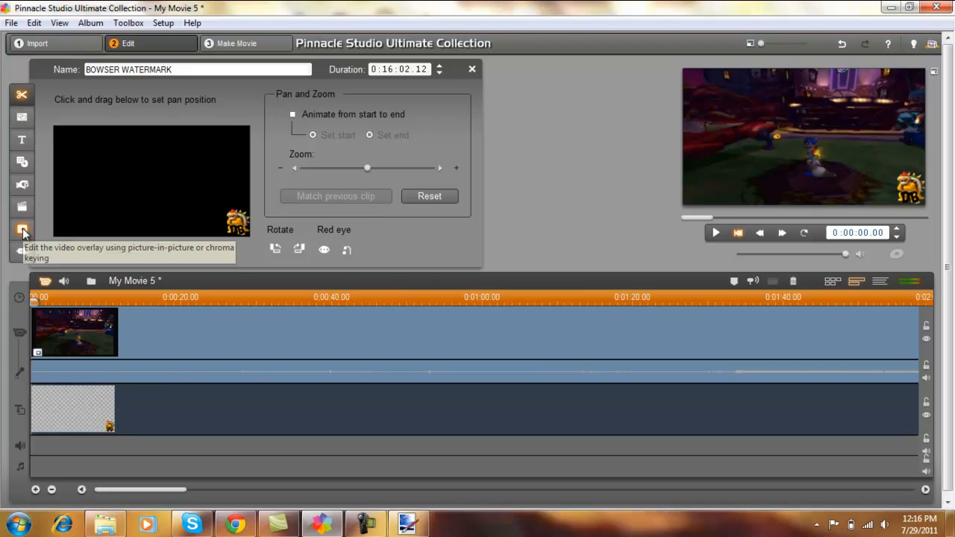
pyautogui.click(23, 231)
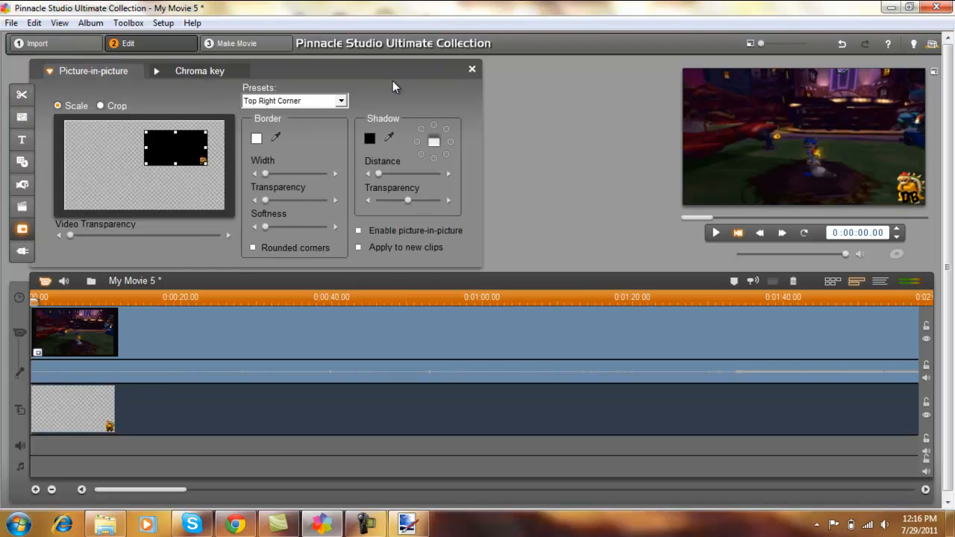
pyautogui.click(342, 100)
pyautogui.click(256, 172)
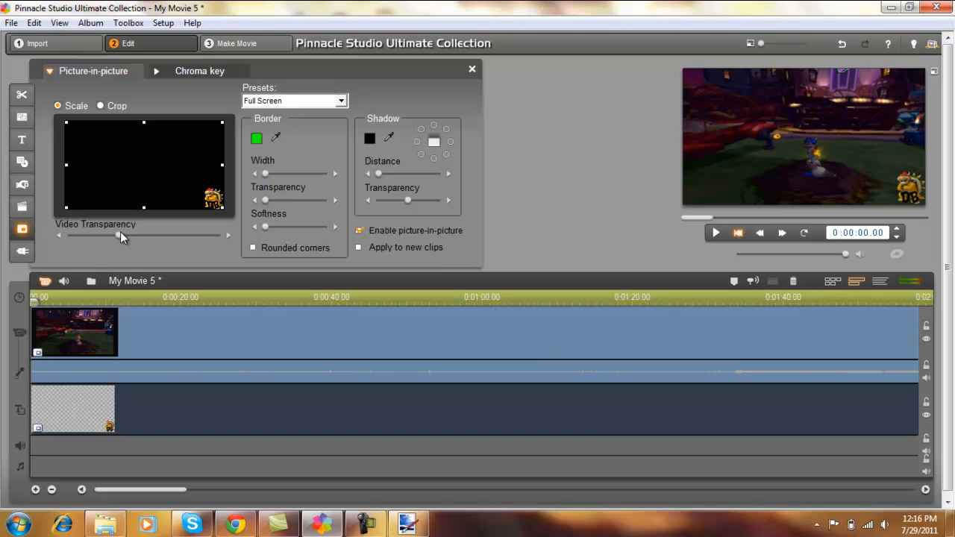
pyautogui.click(143, 235)
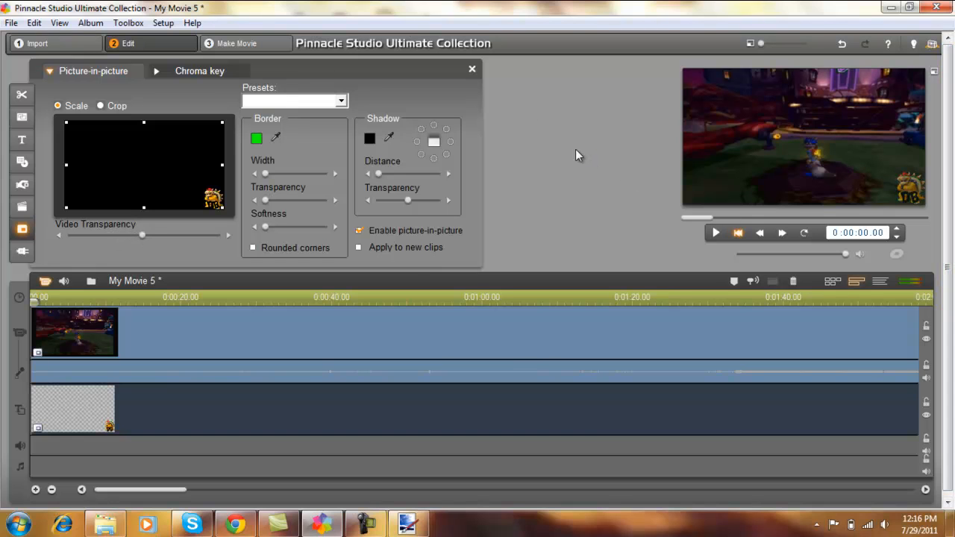
pyautogui.click(473, 69)
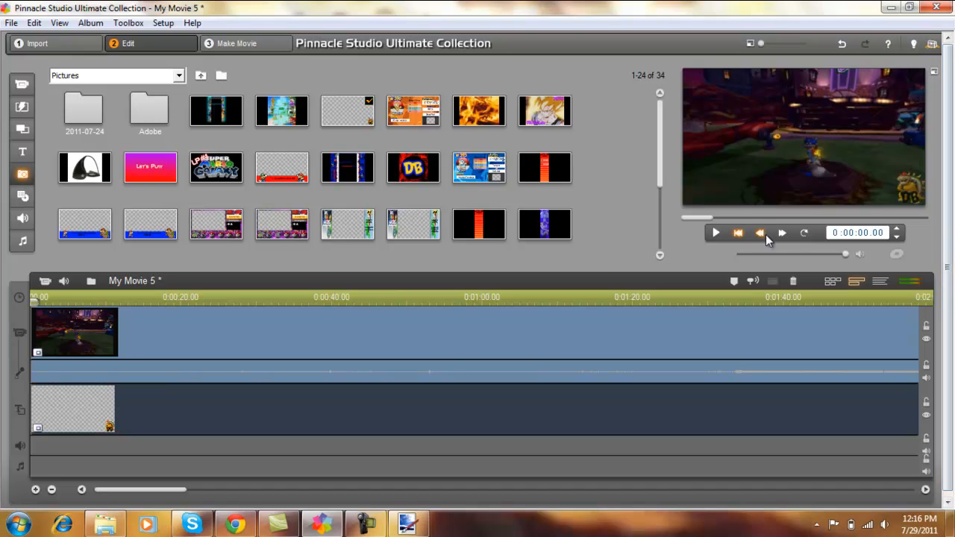
# - Preview the faded watermark about a minute and a half into the movie and raise its video transparency to slightly above halfway
pyautogui.moveTo(709, 224)
pyautogui.mouseDown()
pyautogui.moveTo(734, 221)
pyautogui.moveTo(726, 222)
pyautogui.mouseUp()
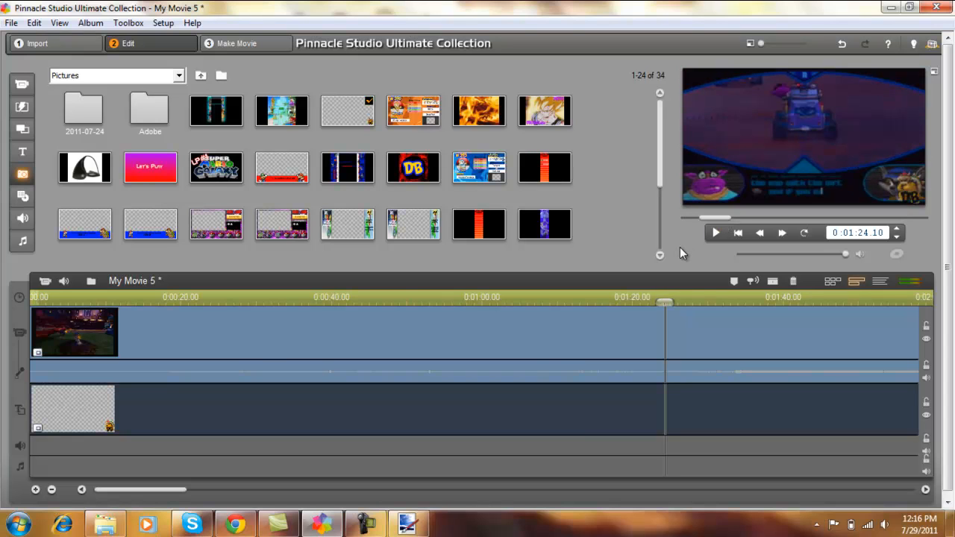
pyautogui.moveTo(665, 303); pyautogui.dragTo(16, 349)
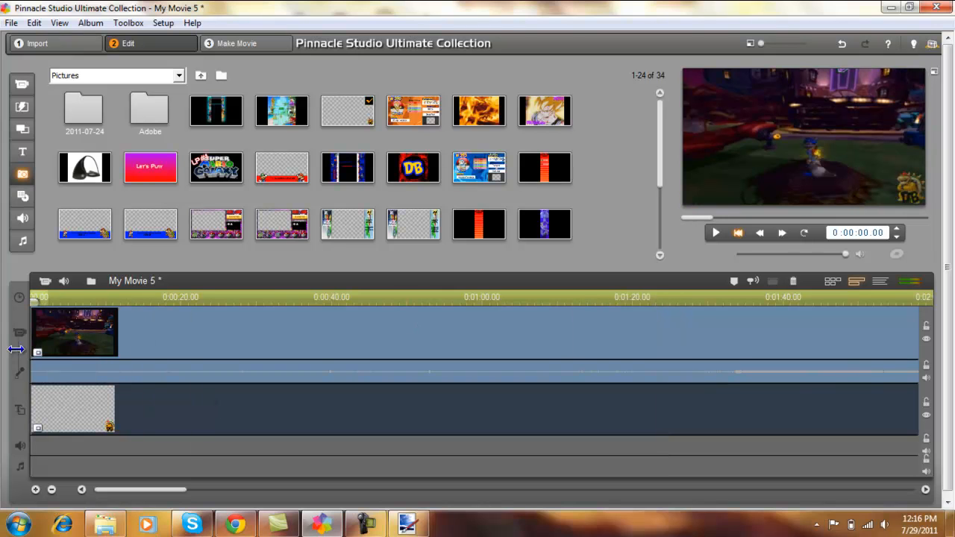
pyautogui.doubleClick(70, 403)
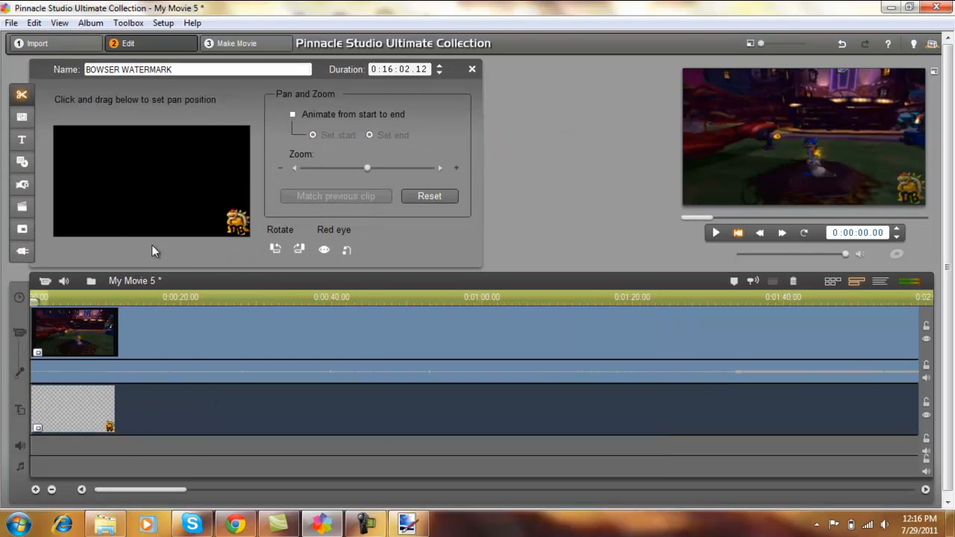
pyautogui.click(21, 229)
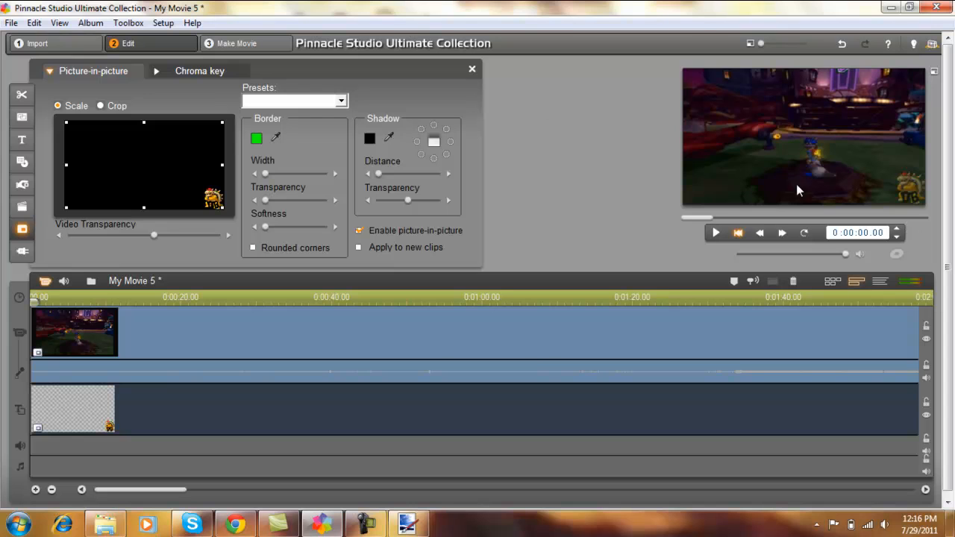
pyautogui.click(472, 69)
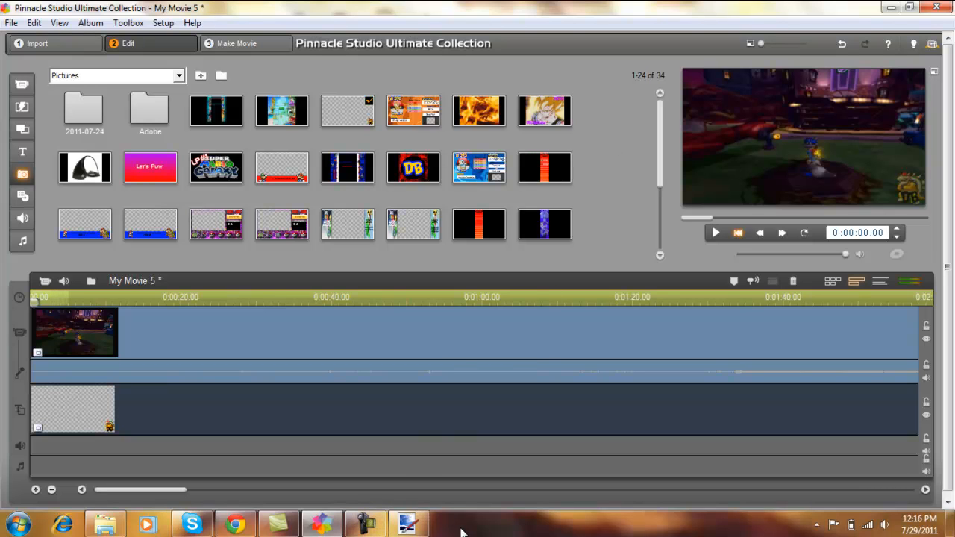
pyautogui.click(365, 524)
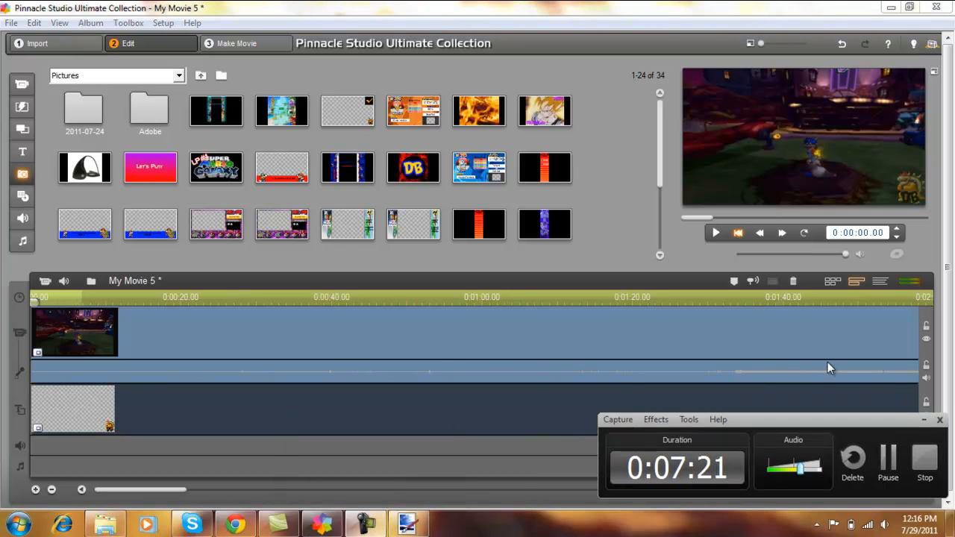